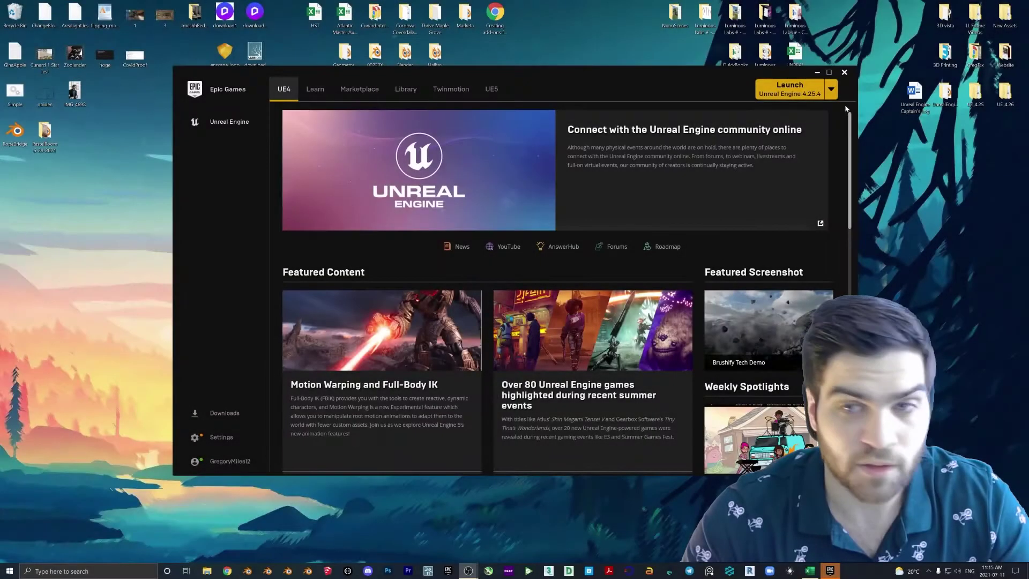
Step: Launch Unreal Engine 4.25.4 from the Epic Games Launcher
click(802, 95)
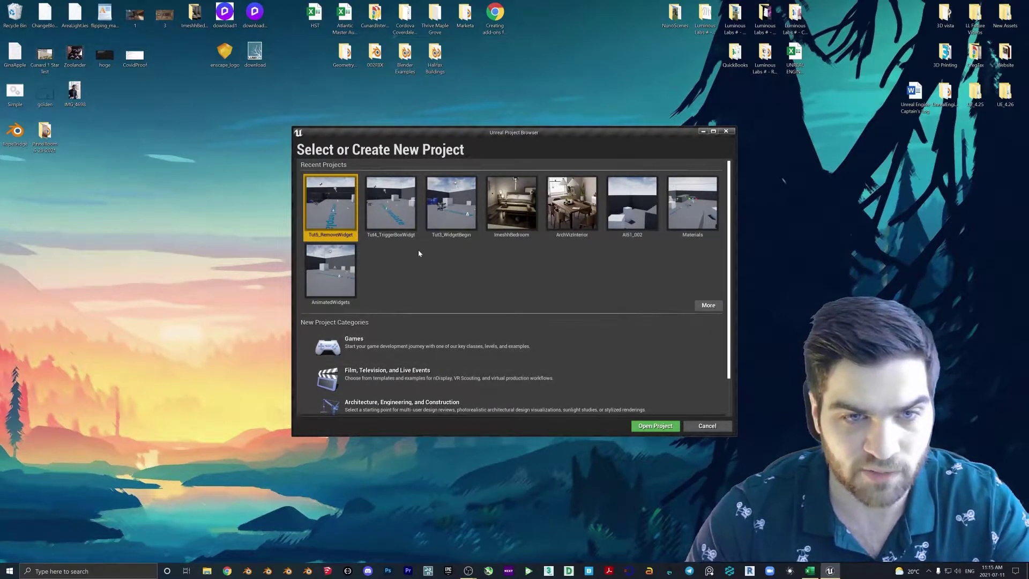
Step: Create a Games > Third Person project named Tut6_FirstMaterial
double_click(418, 345)
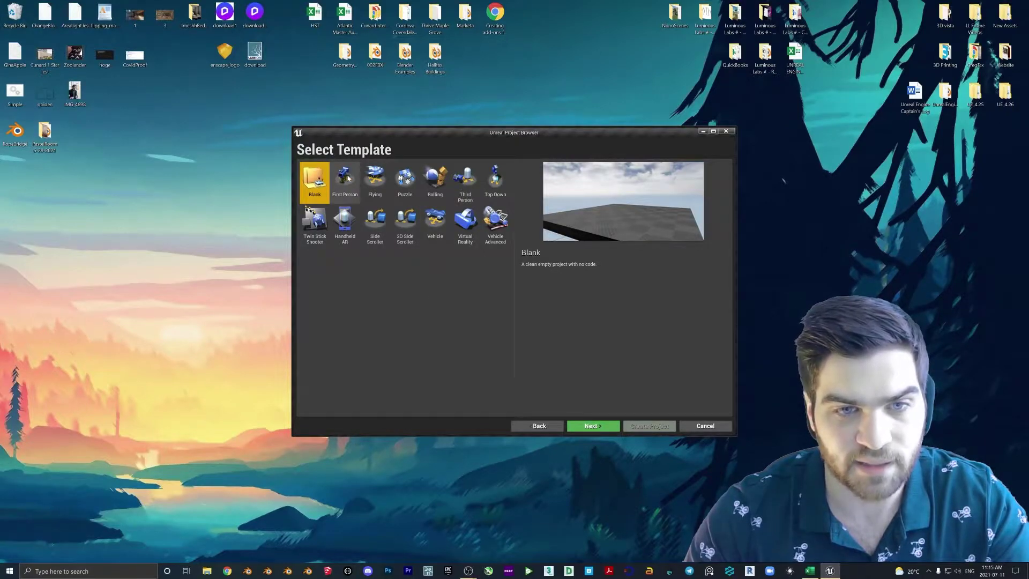
click(465, 181)
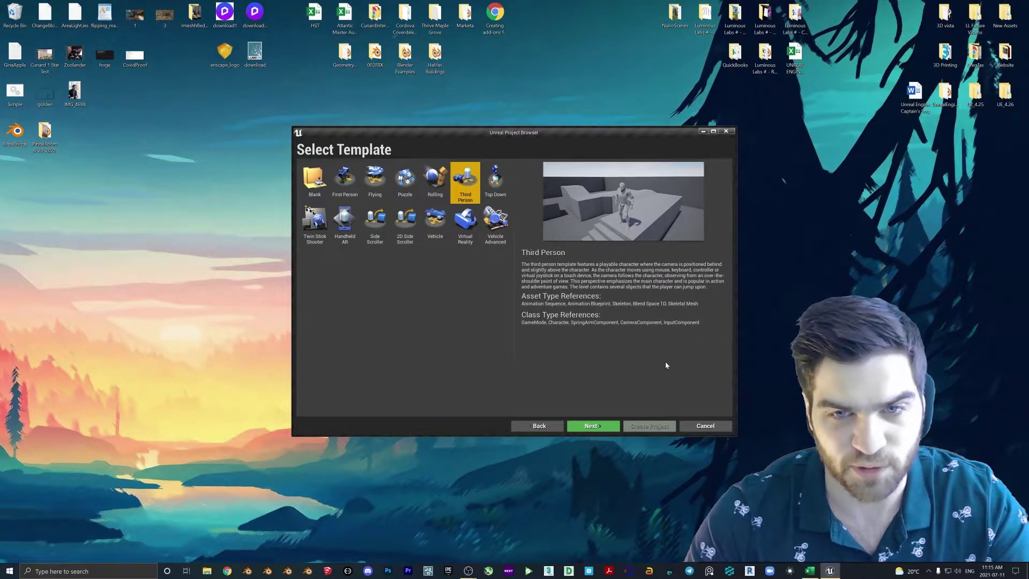
click(605, 426)
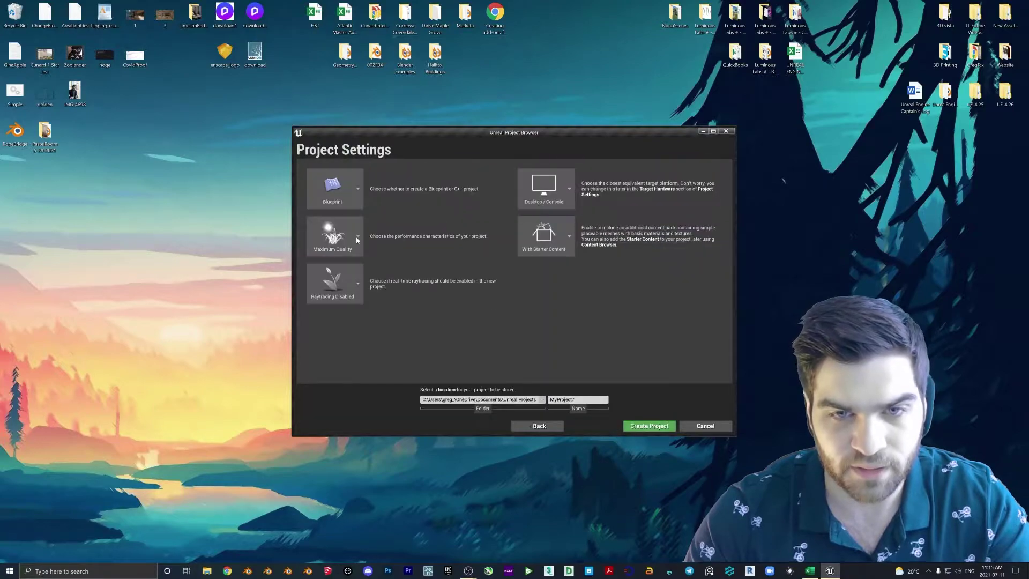
click(577, 399)
text(Ti)
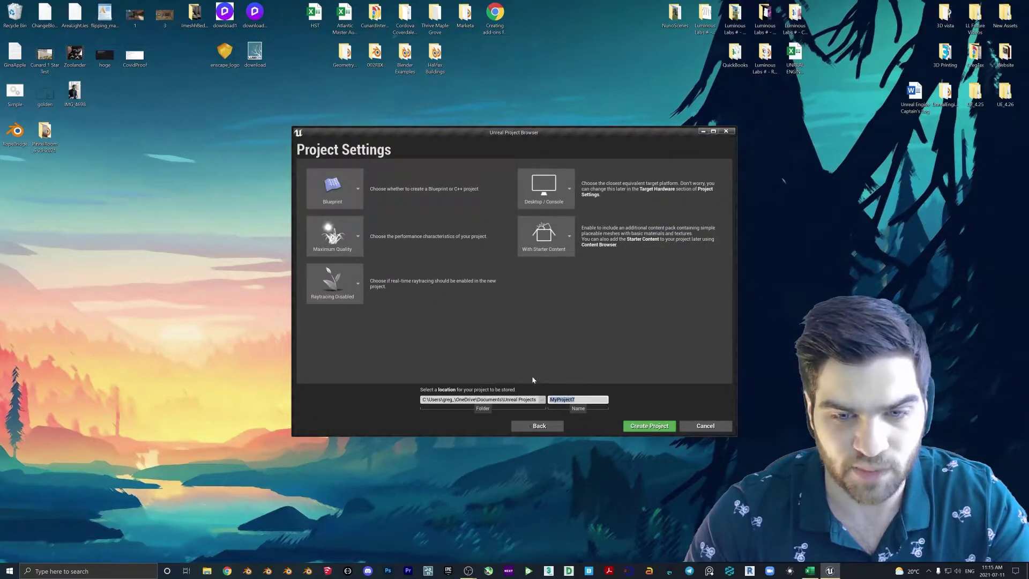
text(t6_Fir)
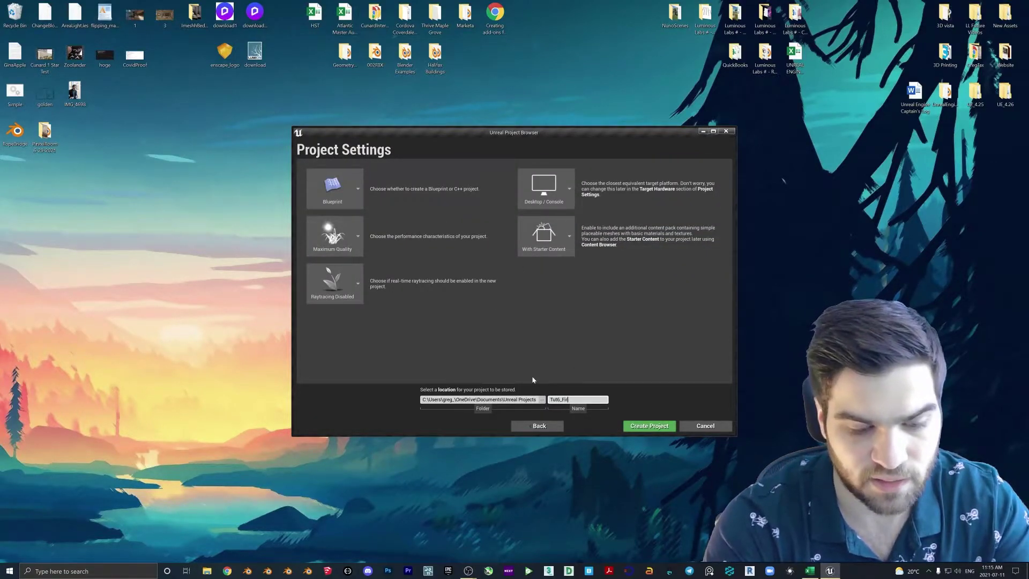
text(stMaterial)
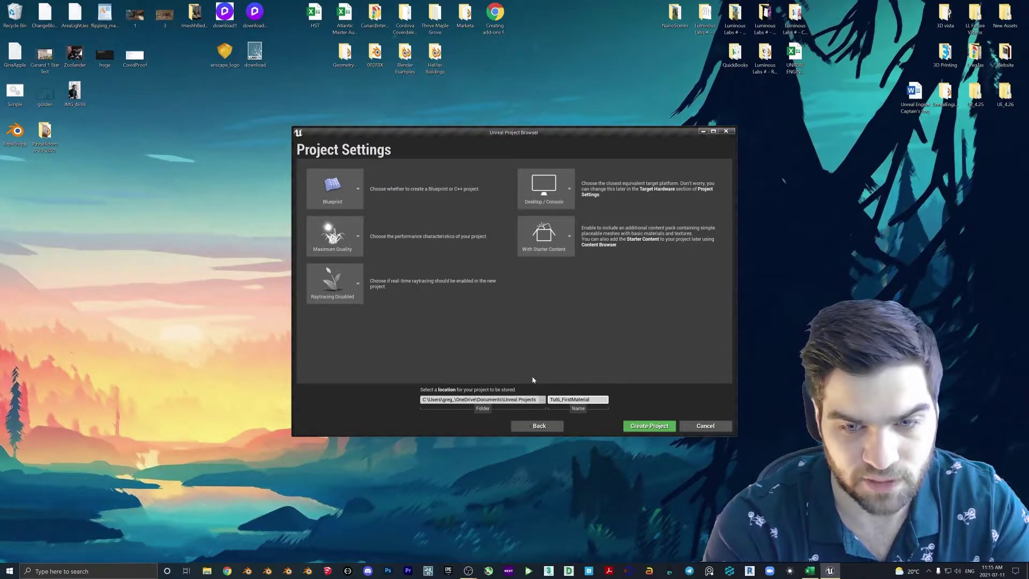
click(660, 430)
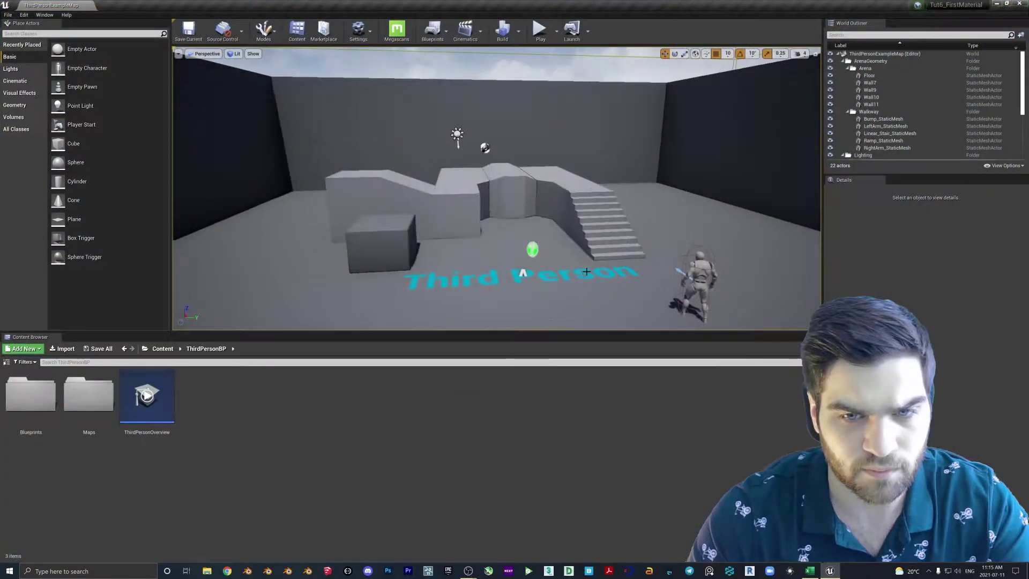
Step: Start playing the level in a New Editor Window (PIE) and focus the preview
click(556, 31)
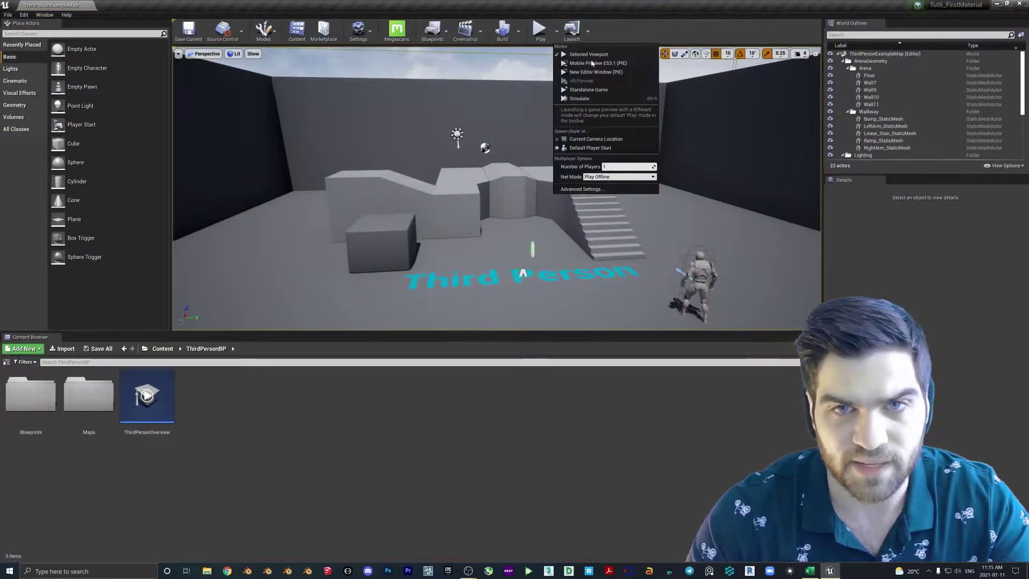
click(592, 72)
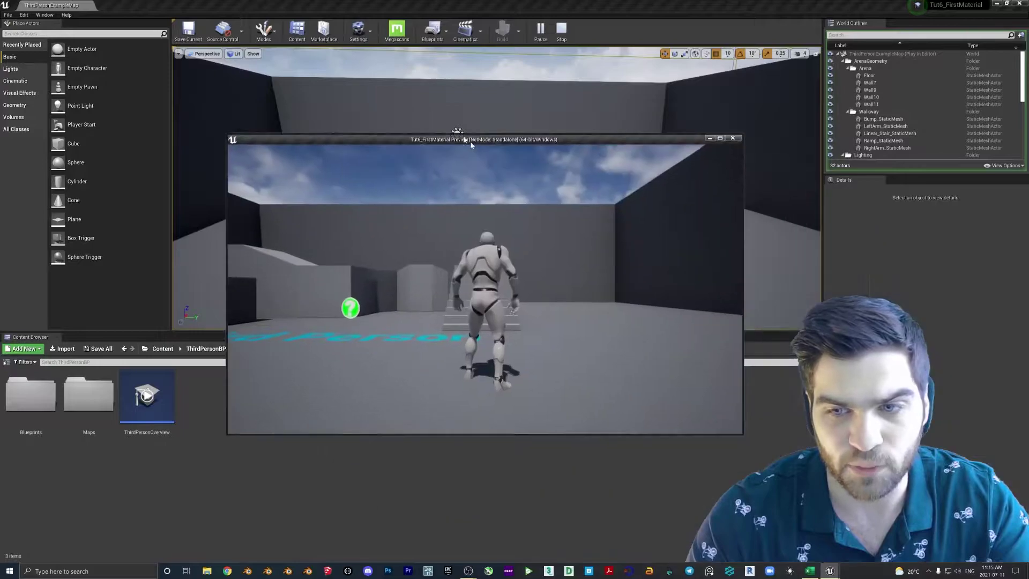
click(520, 257)
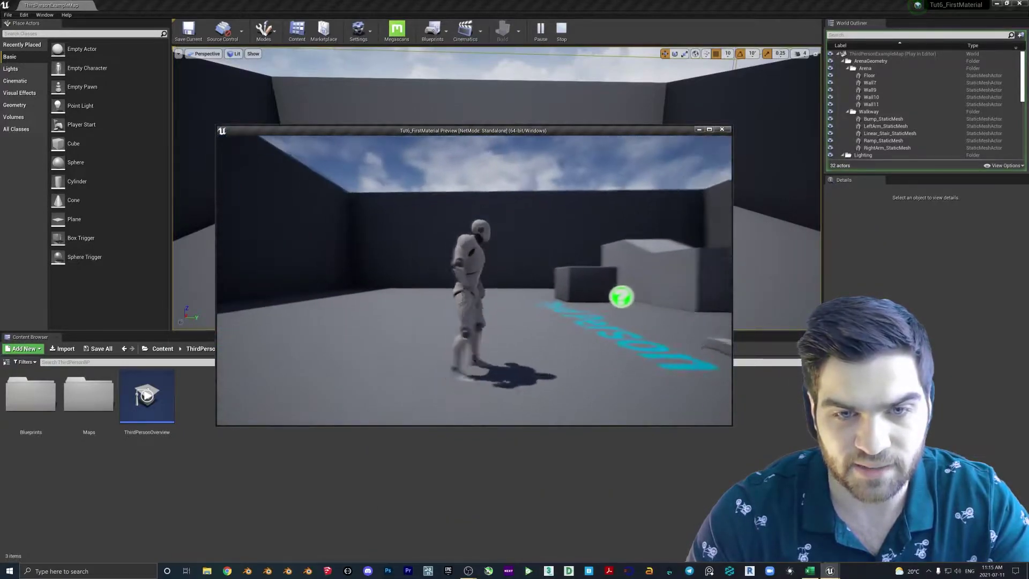
Step: Run the character around the level with WASD, then end the session with Esc
key(w)
key(a)
key(d)
key(w)
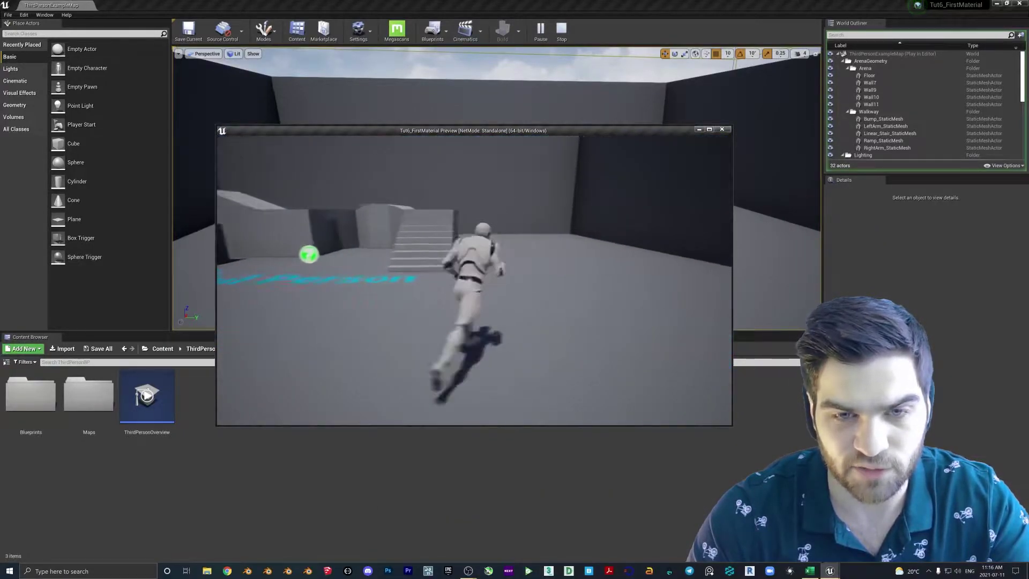
key(a)
key(s)
key(d)
key(w)
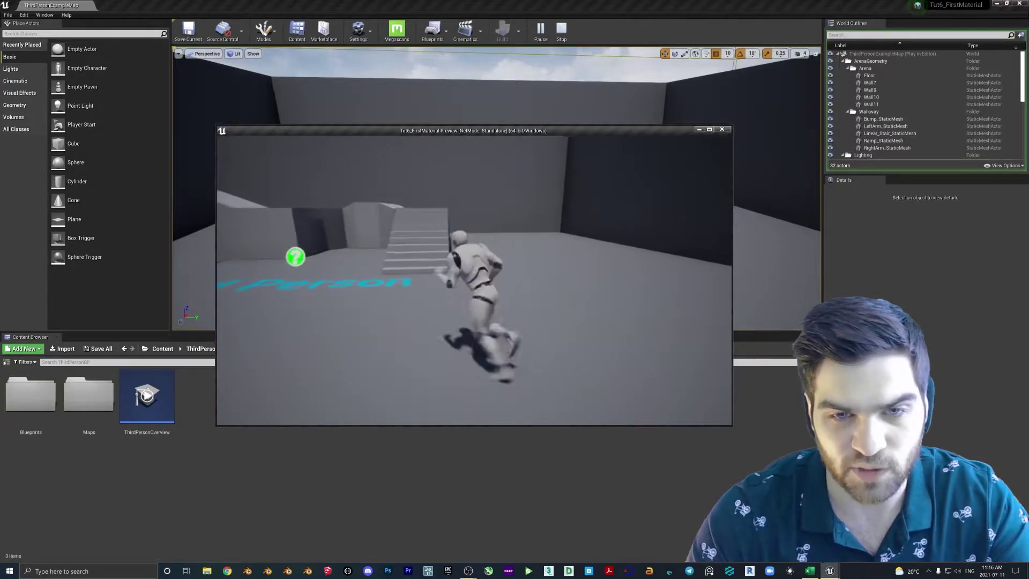
key(a)
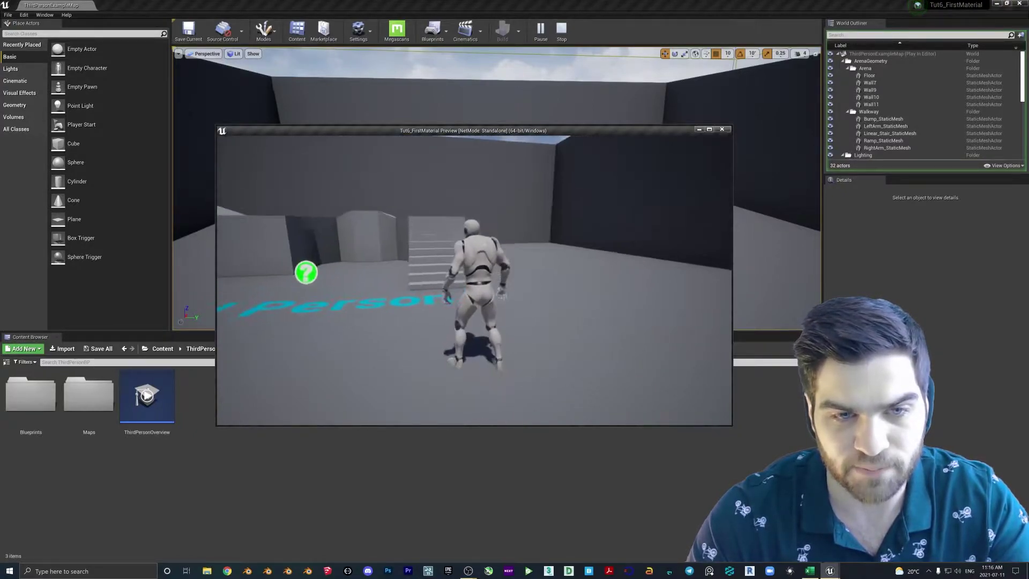
key(Escape)
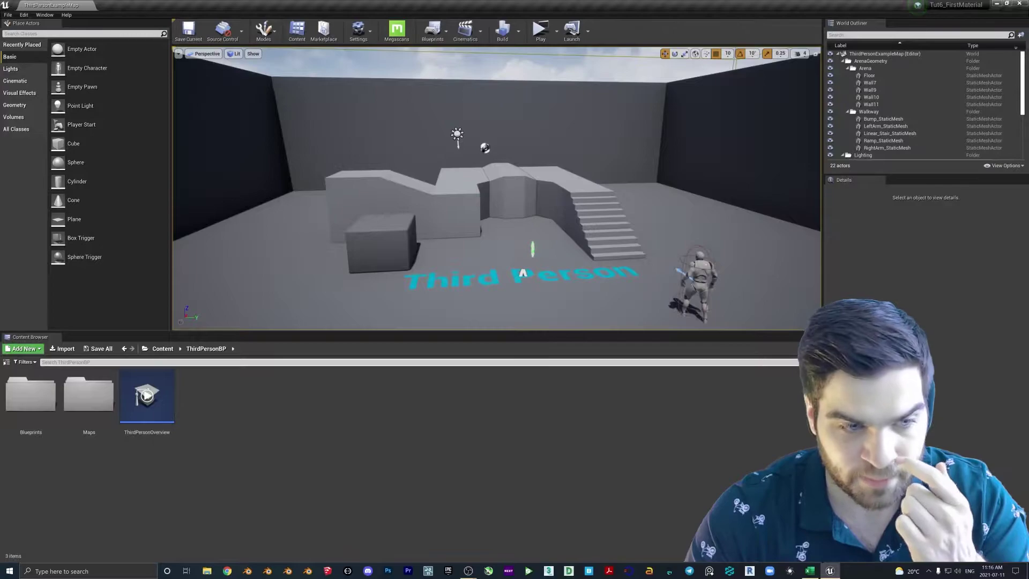
Step: Create a Material asset named BeginnerMaterial in ThirdPersonBP and save it
right_click(218, 400)
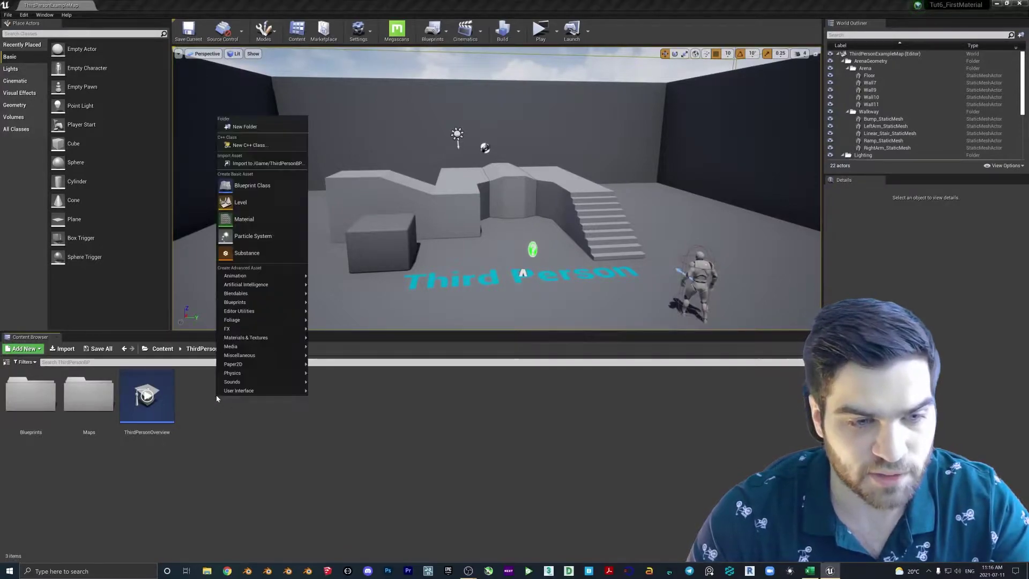
right_click(209, 409)
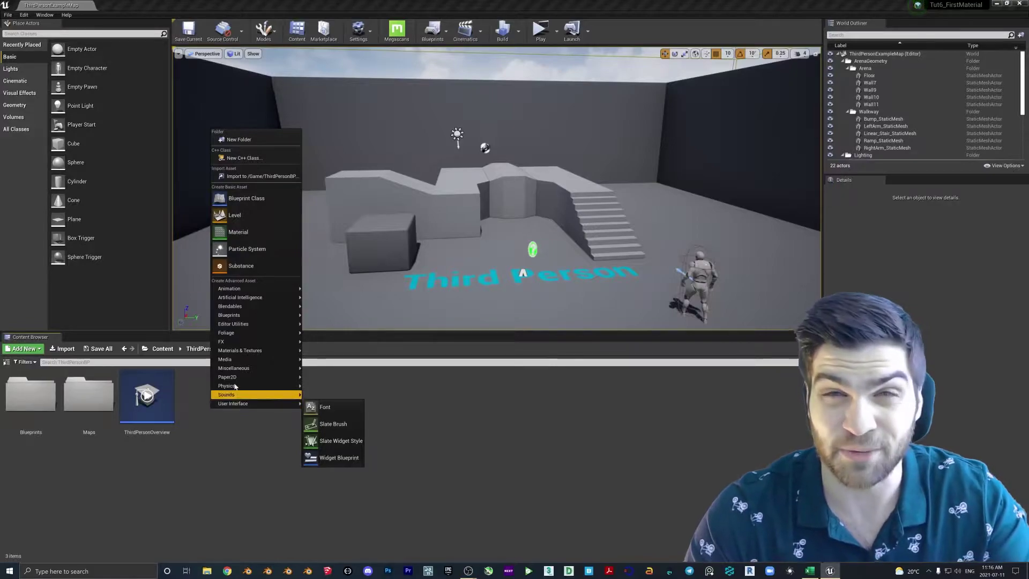
click(238, 232)
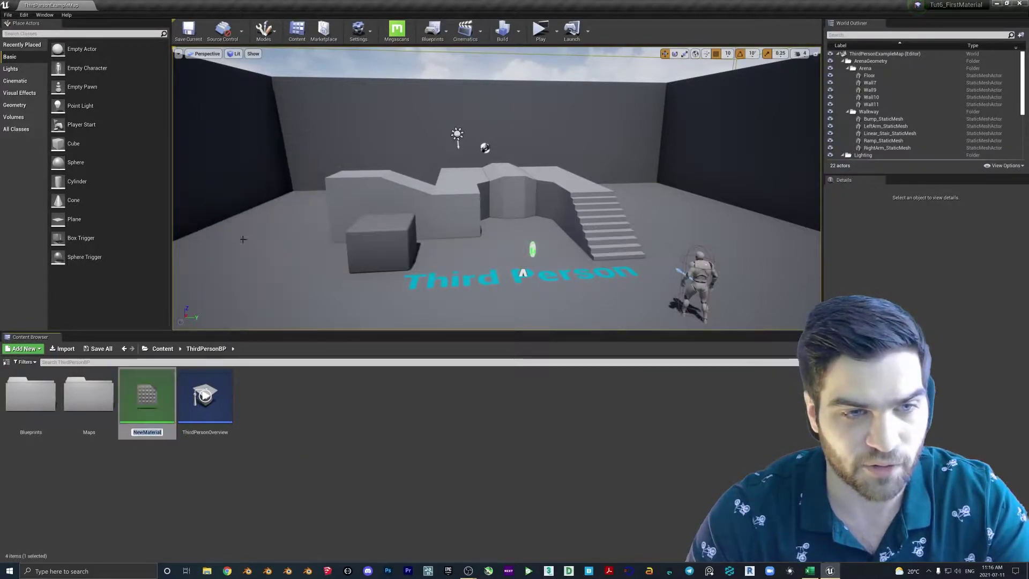
text(Beginn)
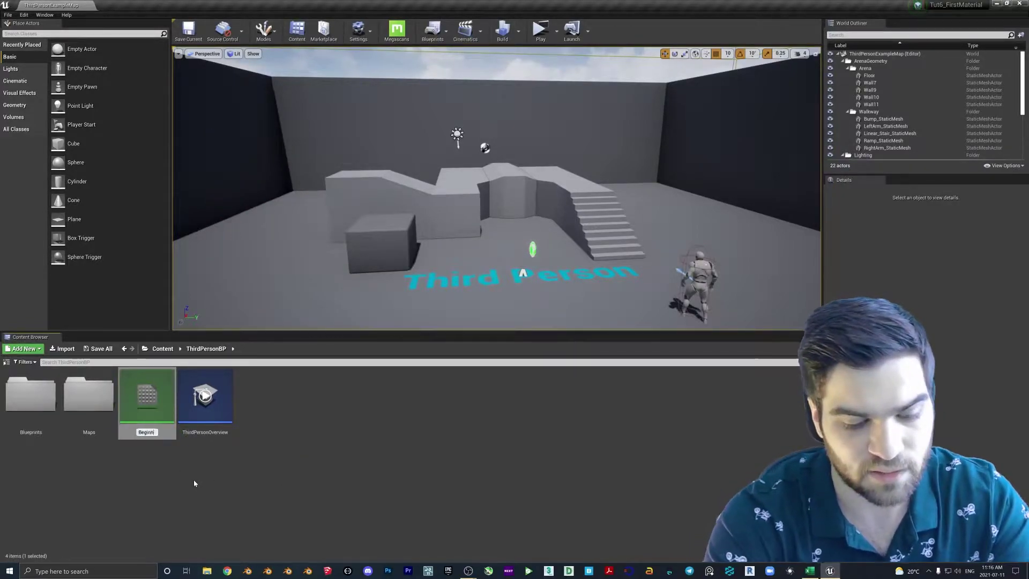
text(erMaterial)
key(Return)
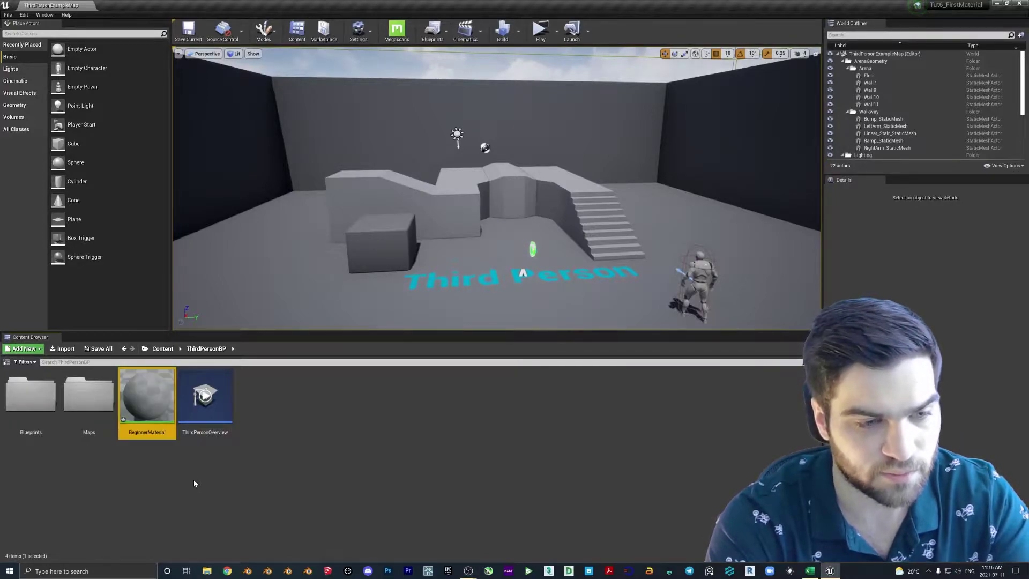
right_click(152, 395)
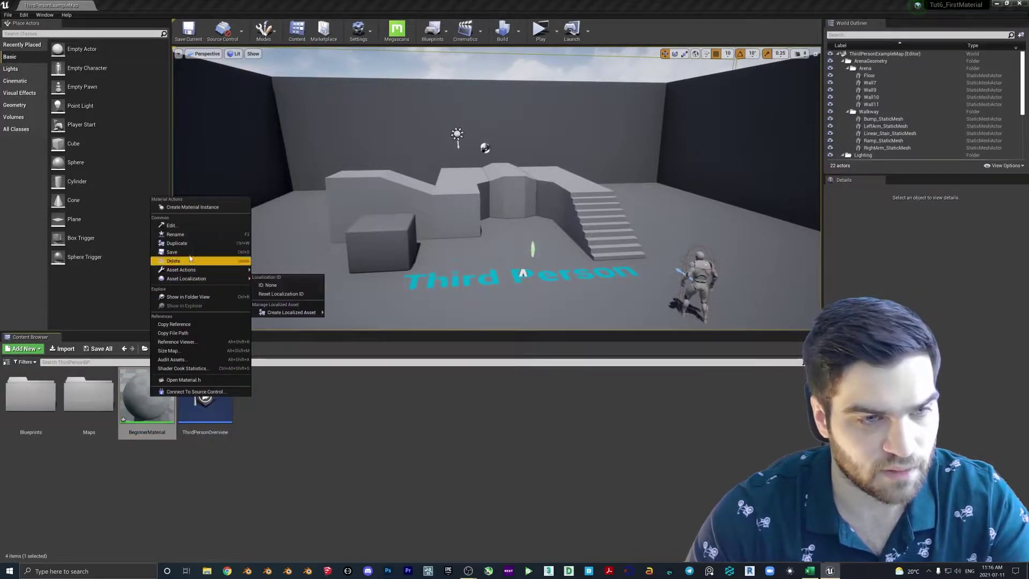
click(173, 252)
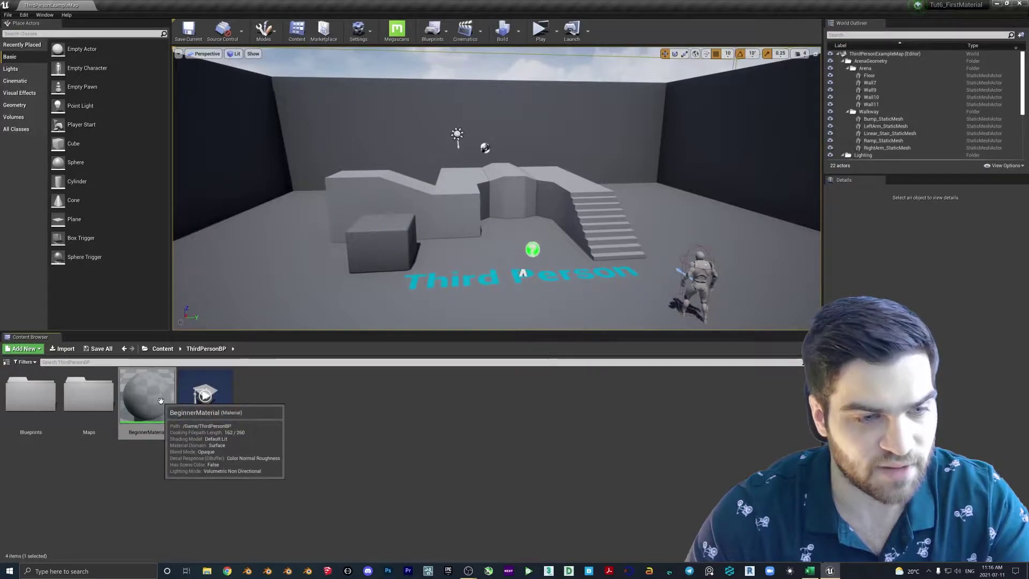
Step: Open BeginnerMaterial in the material editor, centre its graph, and position the Local Disk (E:) Explorer window
double_click(161, 400)
scroll(546, 247, down, 2)
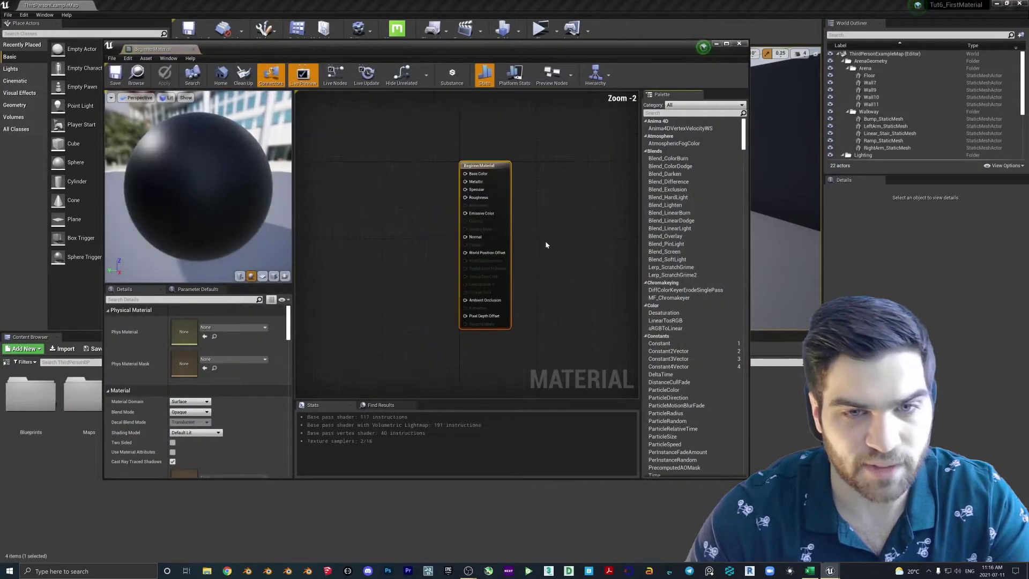
right_drag(571, 270, 590, 258)
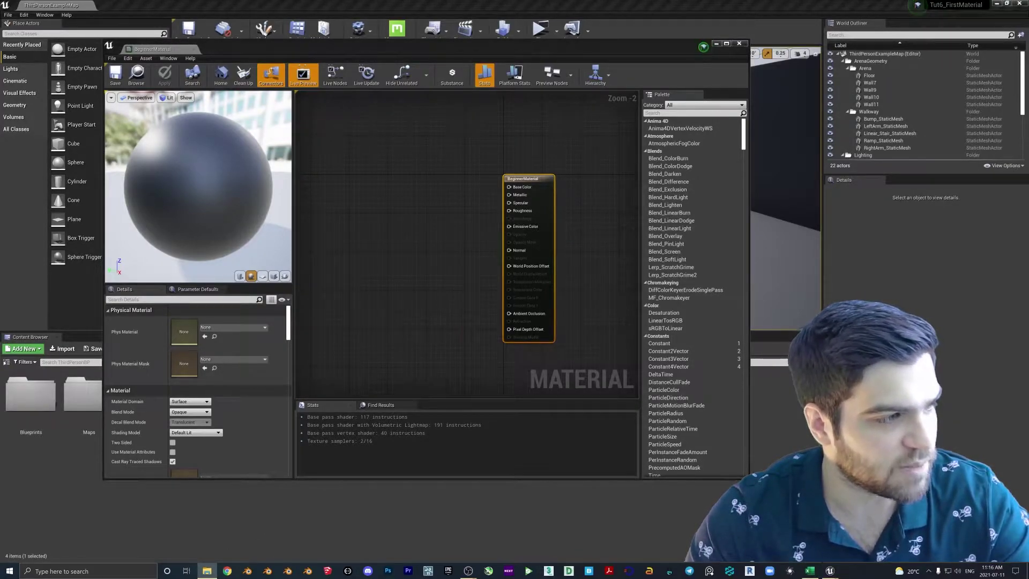
drag(0, 336, 287, 187)
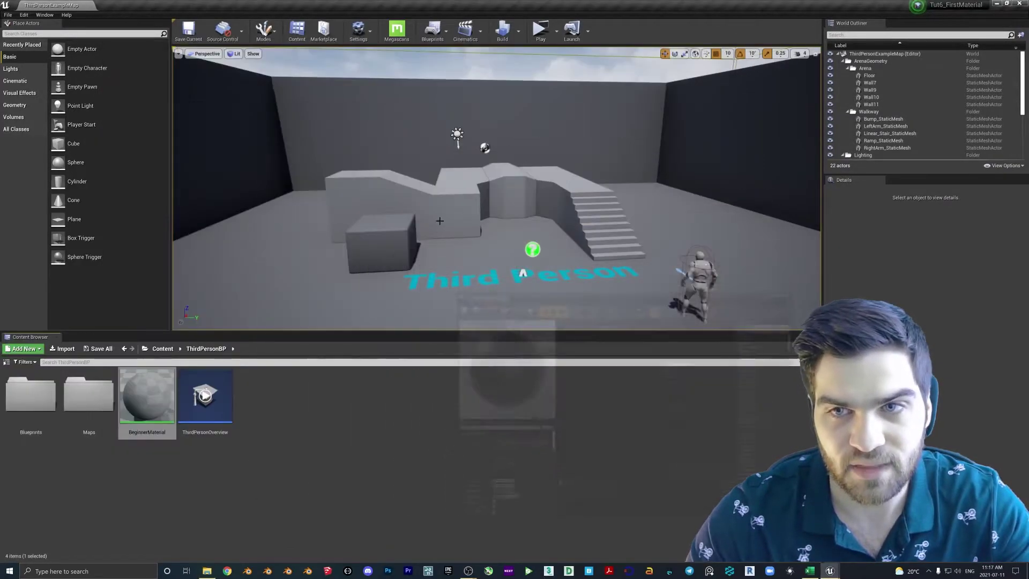
Step: Browse Local Disk (E:) in File Explorer into the Materials > Wood folder
click(207, 571)
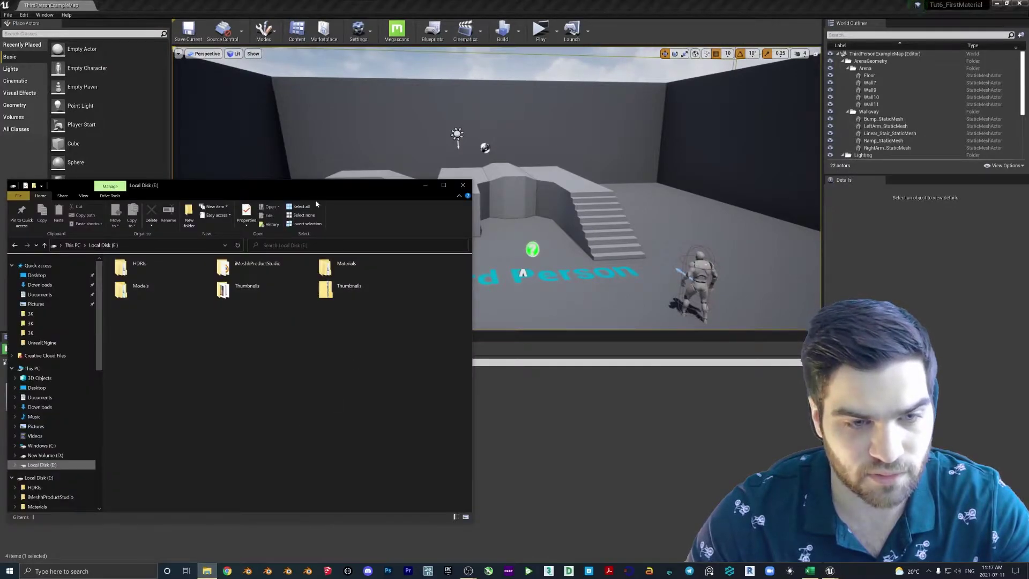
drag(326, 185, 338, 51)
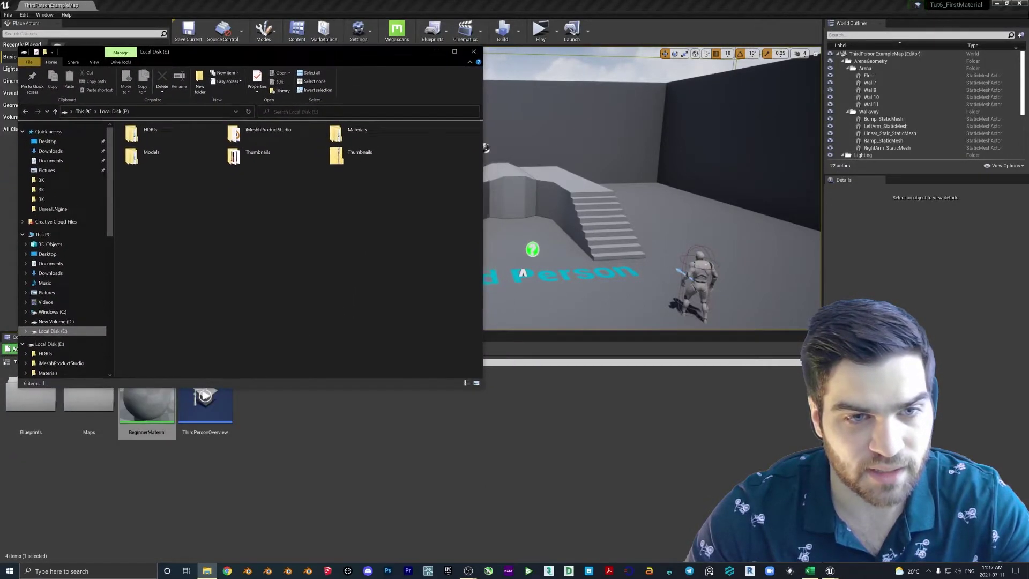
double_click(361, 135)
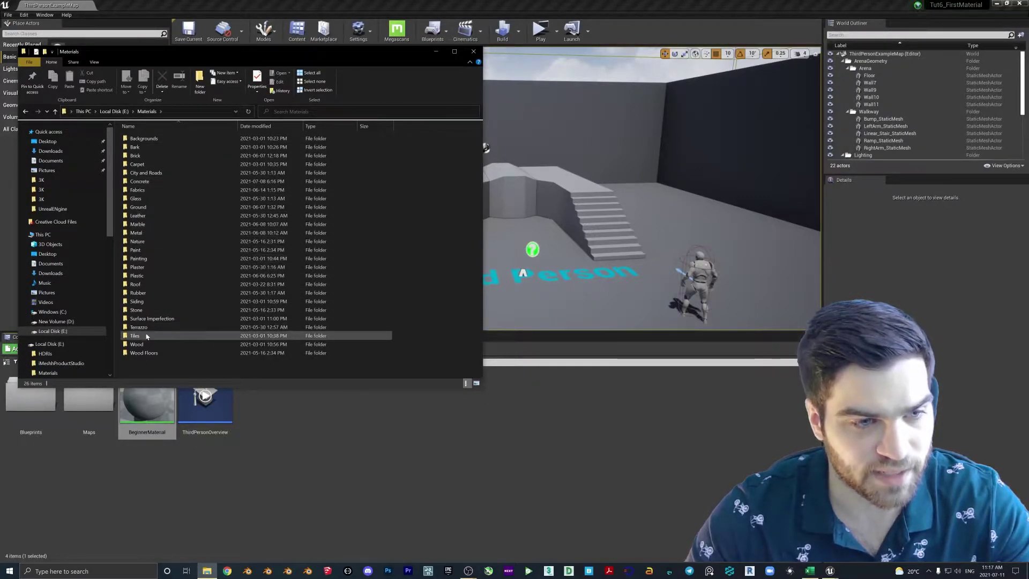
double_click(143, 344)
scroll(167, 193, down, 6)
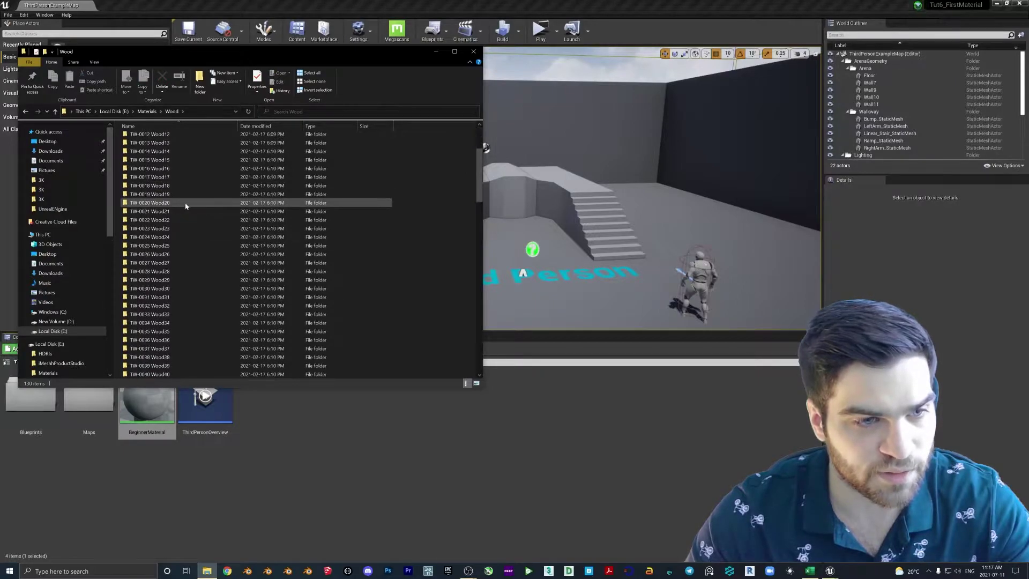
drag(479, 188, 479, 344)
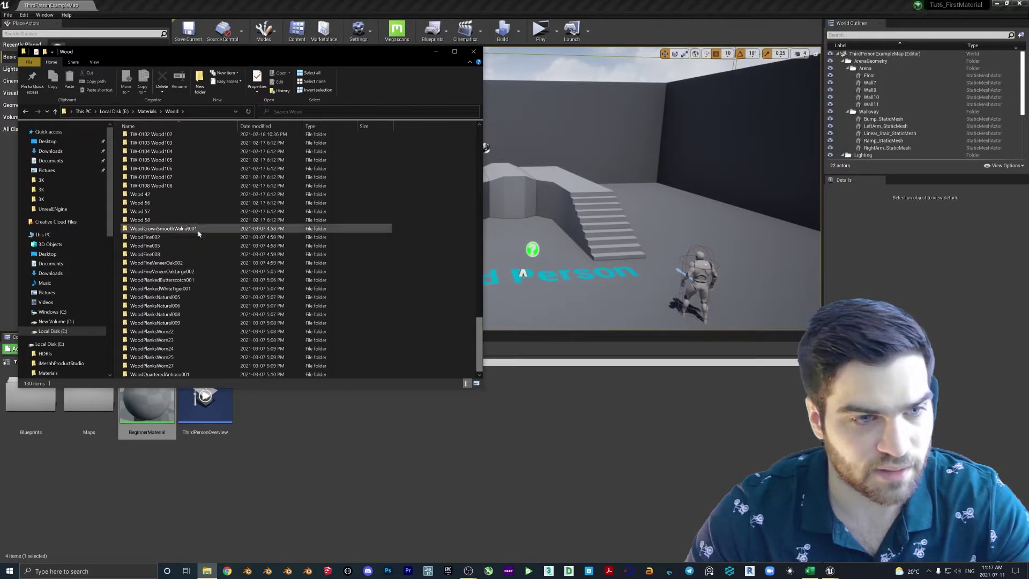
Step: Open WoodCrownSmoothWalnut001, preview its sphere render, then go into its 4K folder
double_click(172, 229)
double_click(155, 172)
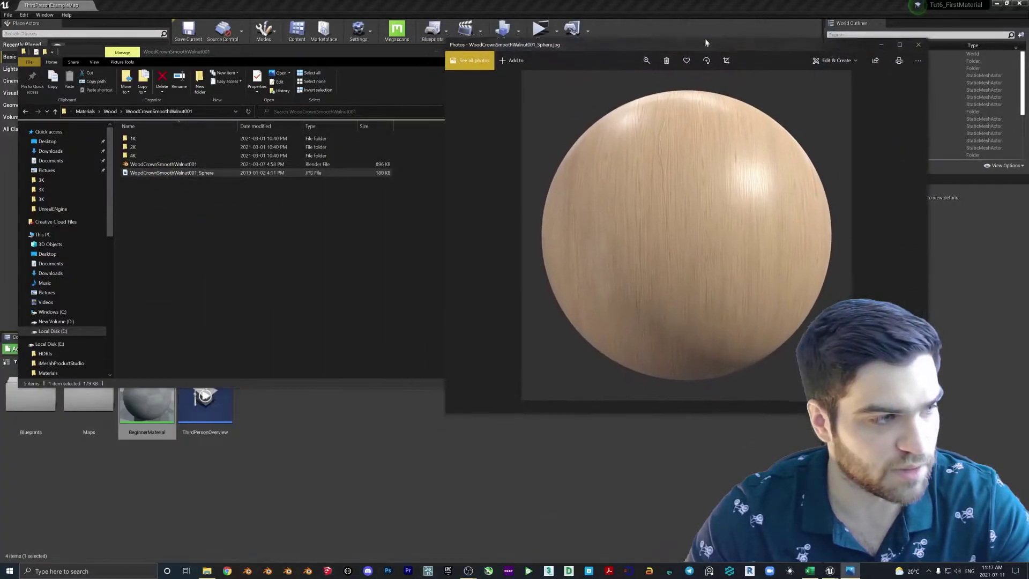
click(918, 42)
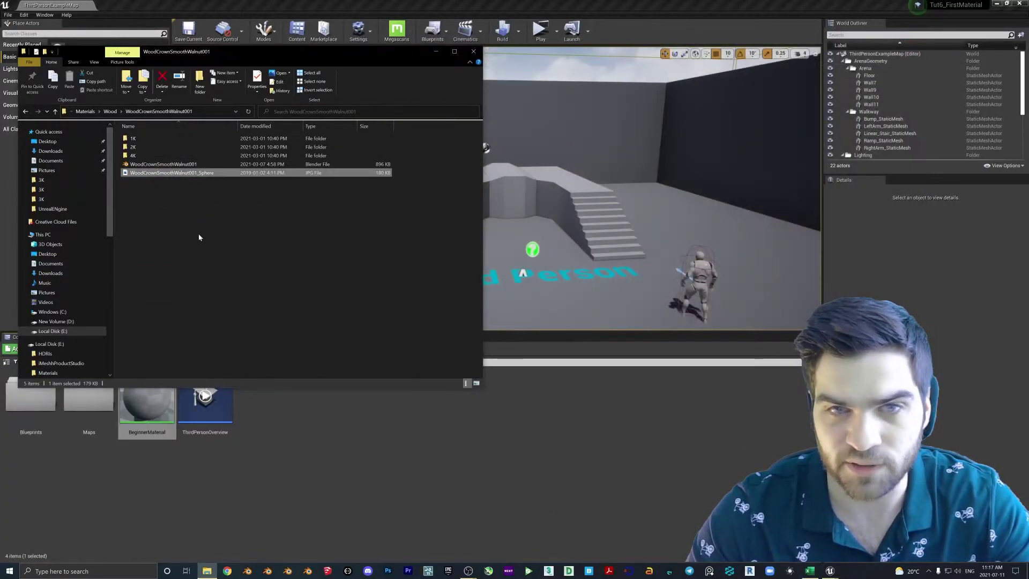
double_click(134, 156)
Step: Import the walnut COL_4K, NRM_4K and GLOSS_4K textures into the ThirdPersonBP folder
drag(155, 171, 270, 399)
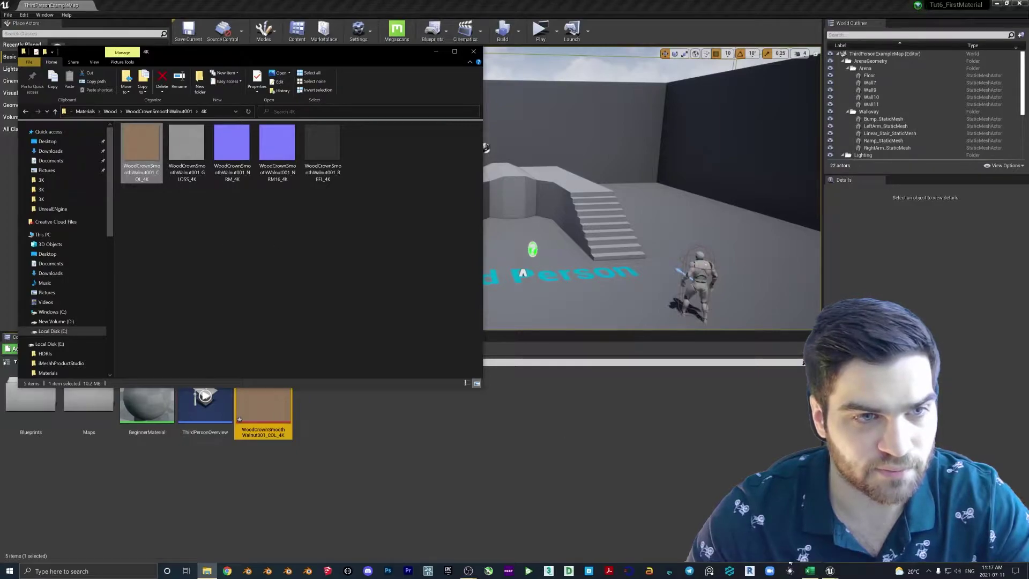
click(830, 570)
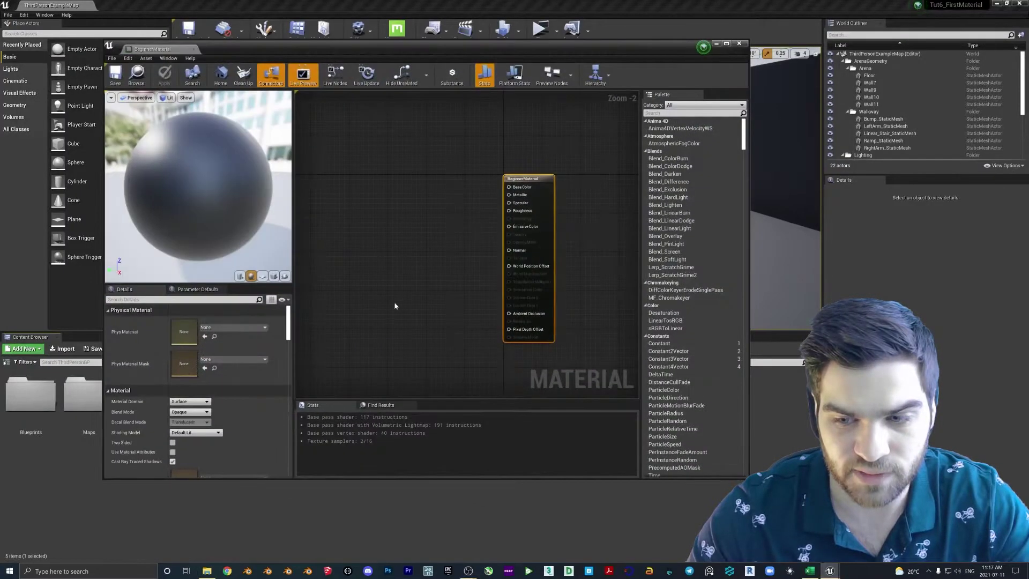
click(715, 45)
click(206, 571)
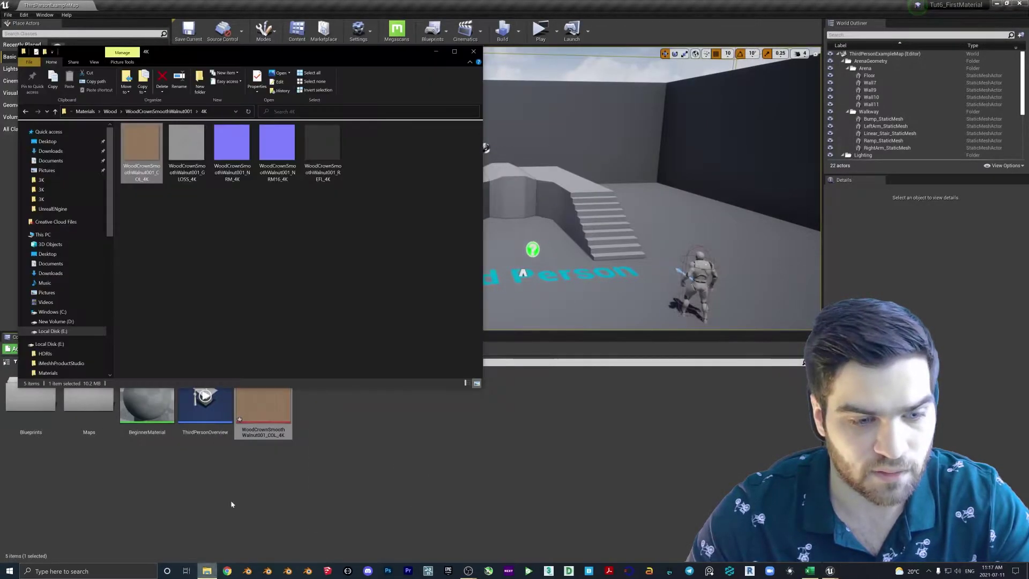
drag(232, 145, 346, 428)
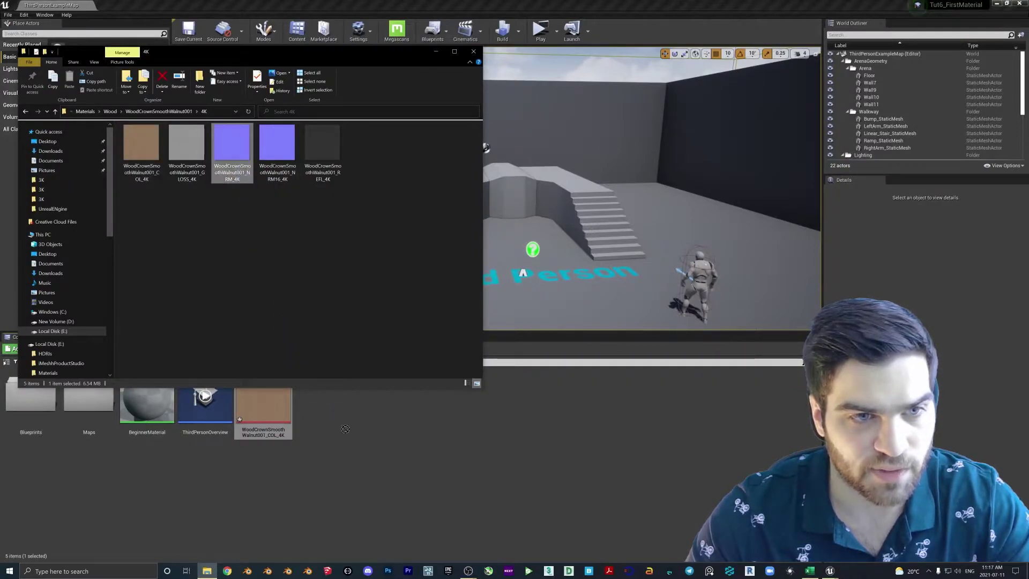
drag(186, 144, 402, 452)
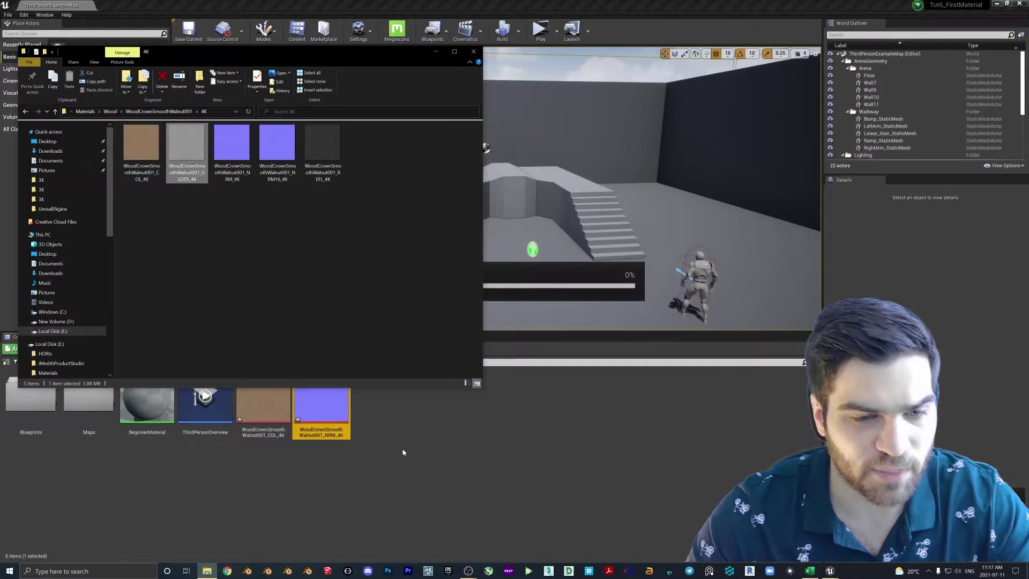
click(431, 53)
Step: Select all three imported walnut textures and save them
click(279, 402)
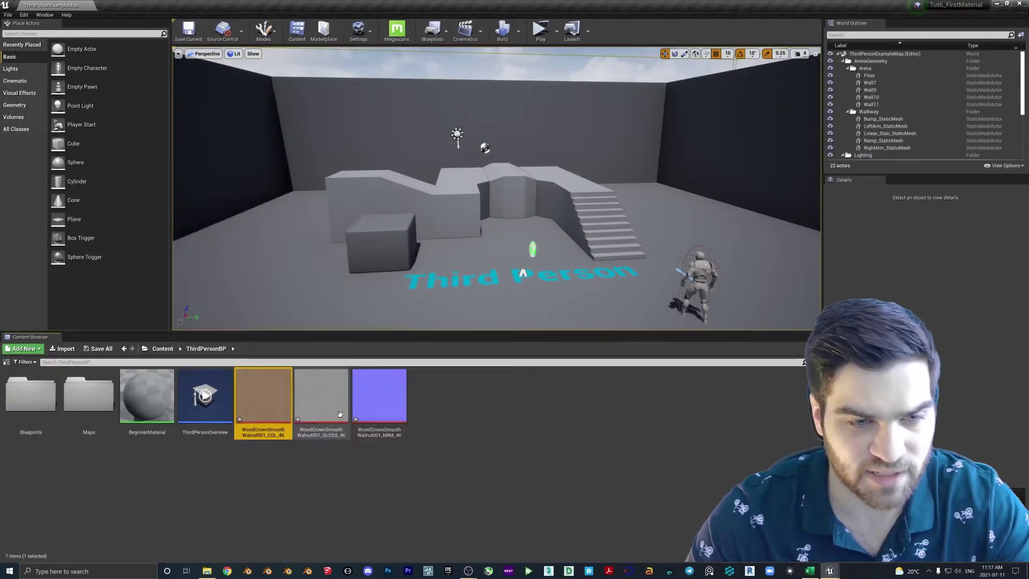
shift+click(379, 402)
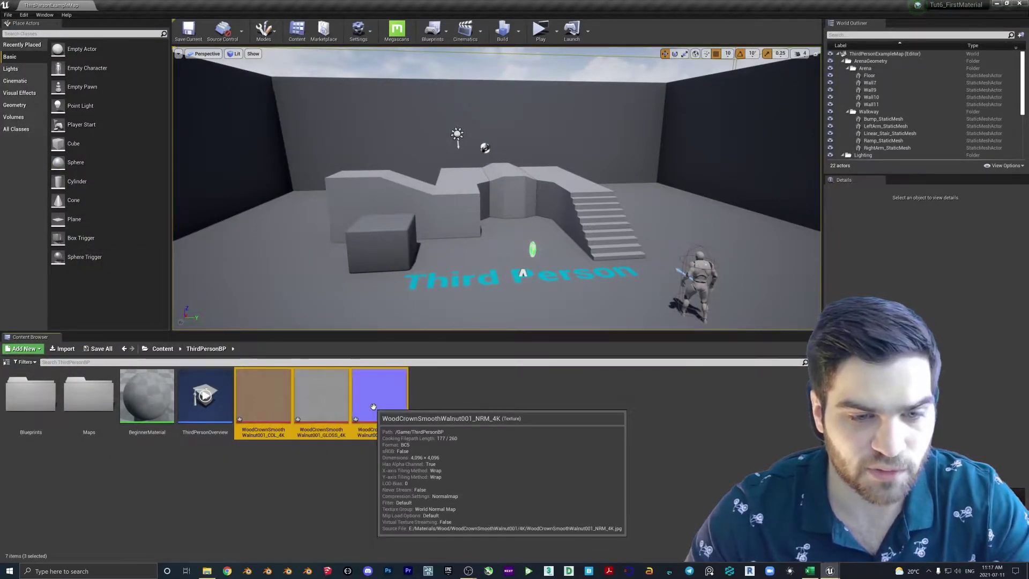
right_click(305, 410)
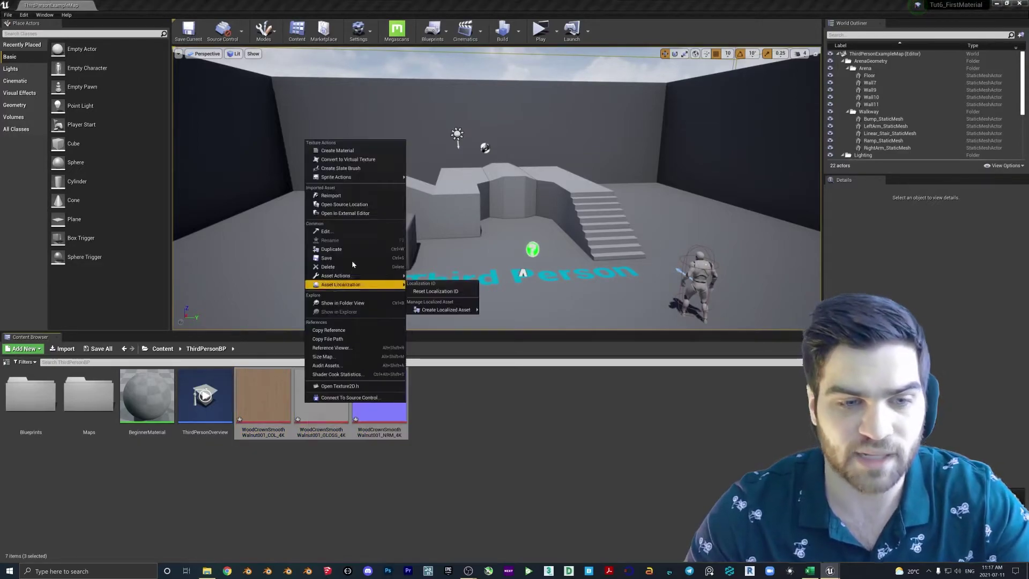
click(321, 250)
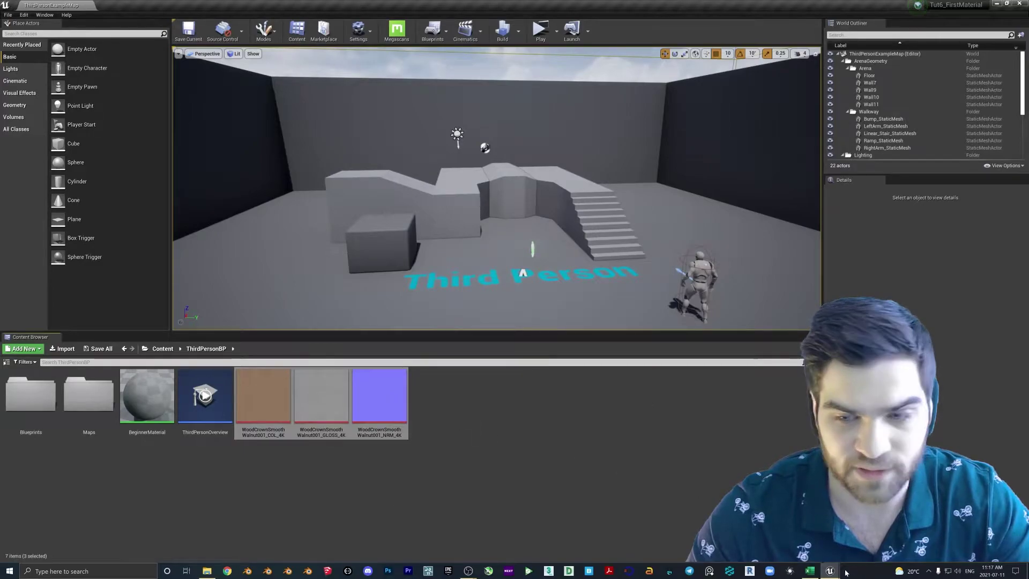
Step: Drop the three walnut textures into the BeginnerMaterial graph as Texture Sample nodes
click(831, 572)
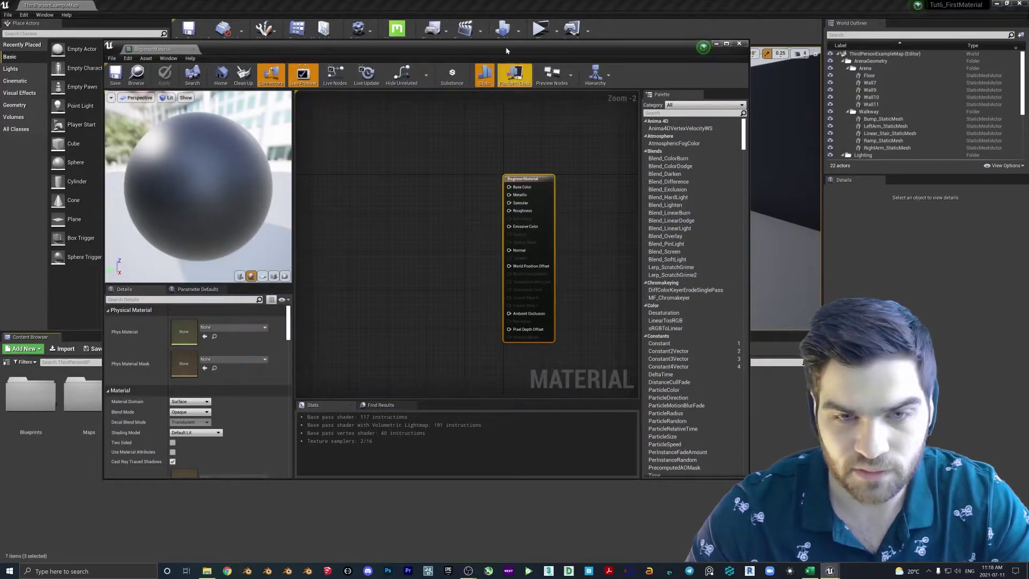
drag(506, 51, 671, 41)
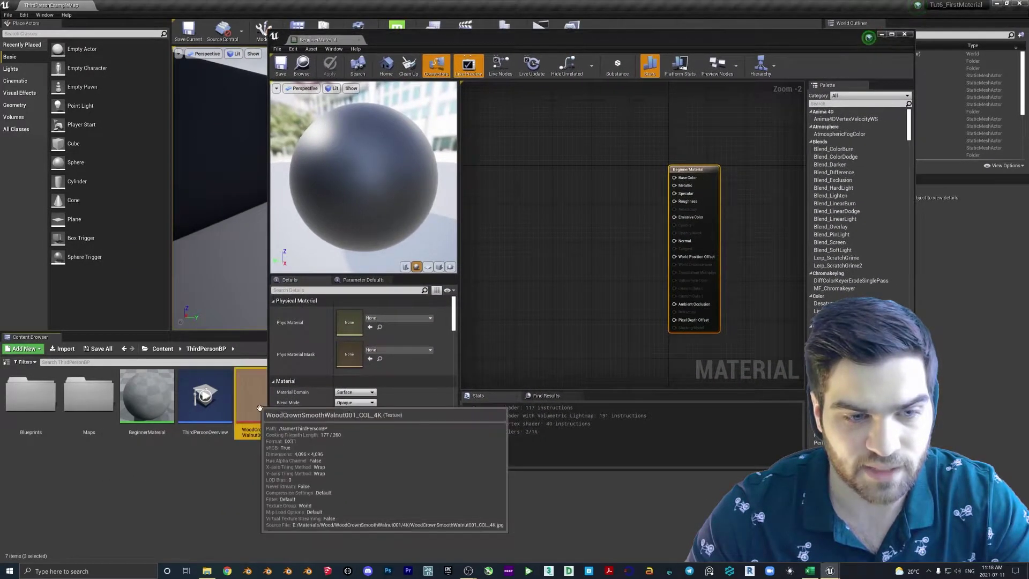
drag(265, 452, 558, 180)
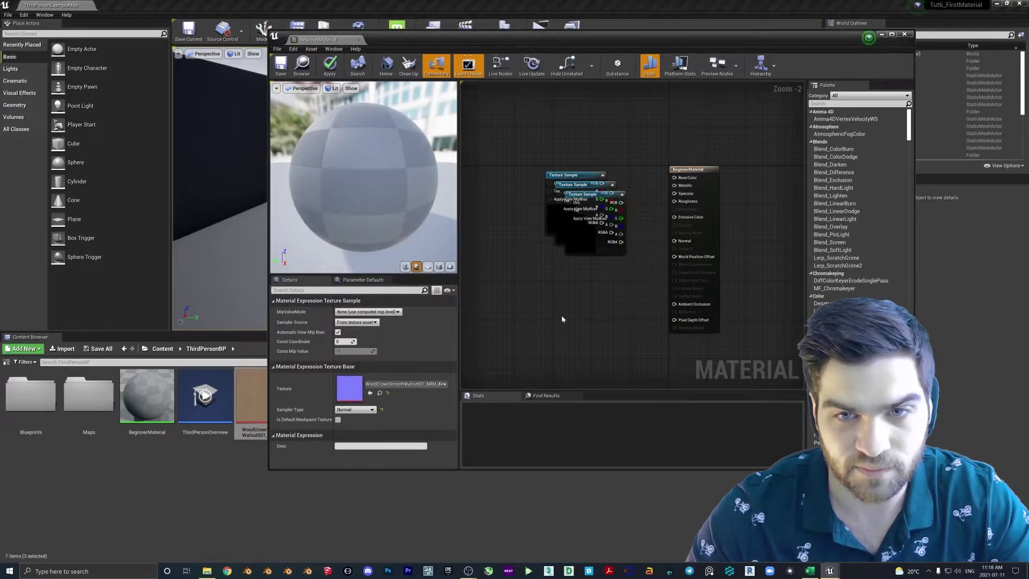
click(560, 317)
drag(630, 36, 576, 50)
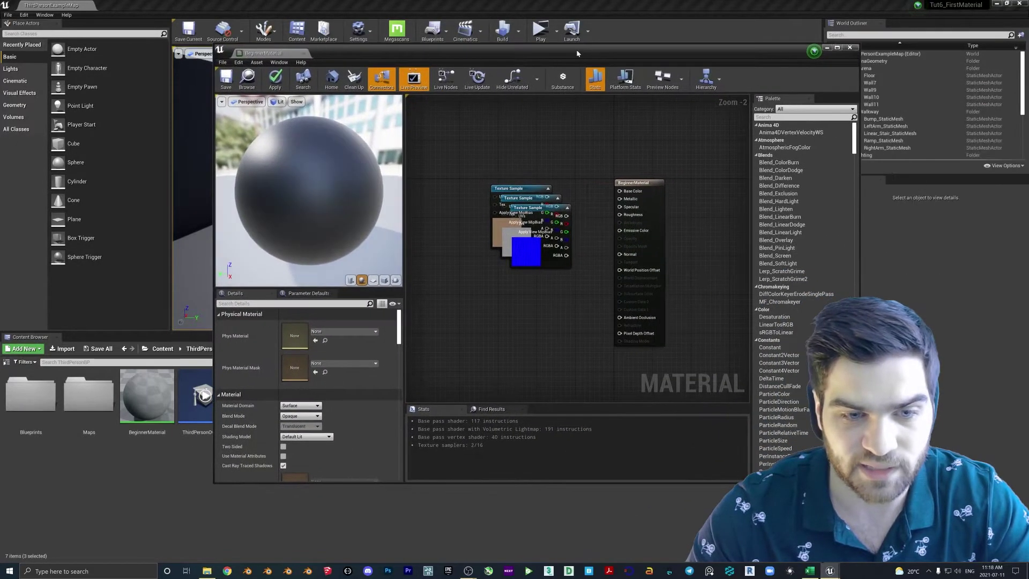
Step: Spread out the nodes, delete the GLOSS node, and connect COL RGB to Base Color
drag(529, 207, 496, 274)
drag(518, 188, 521, 115)
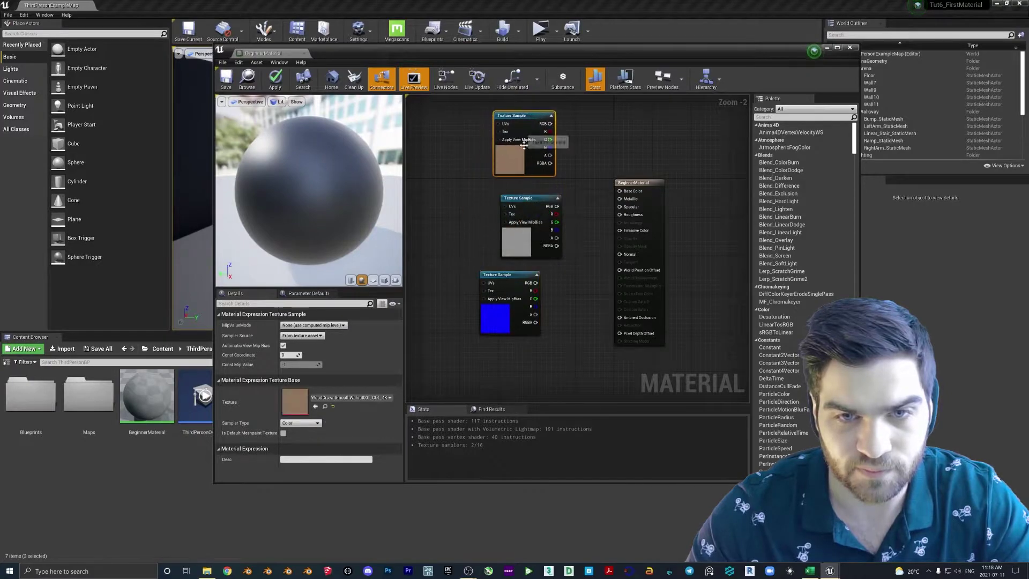
drag(524, 218, 507, 221)
key(Delete)
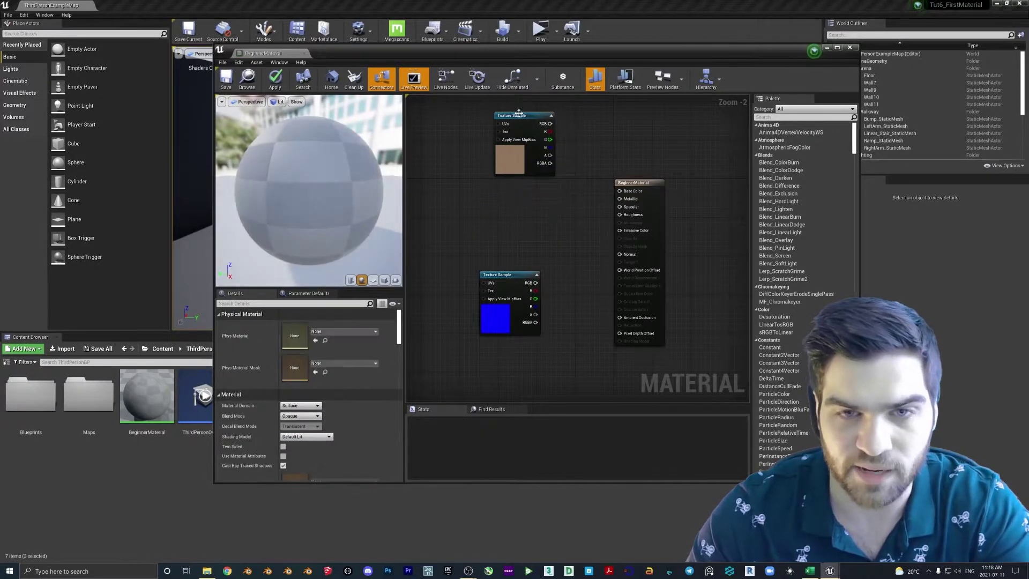
drag(516, 135, 506, 150)
drag(507, 286, 507, 300)
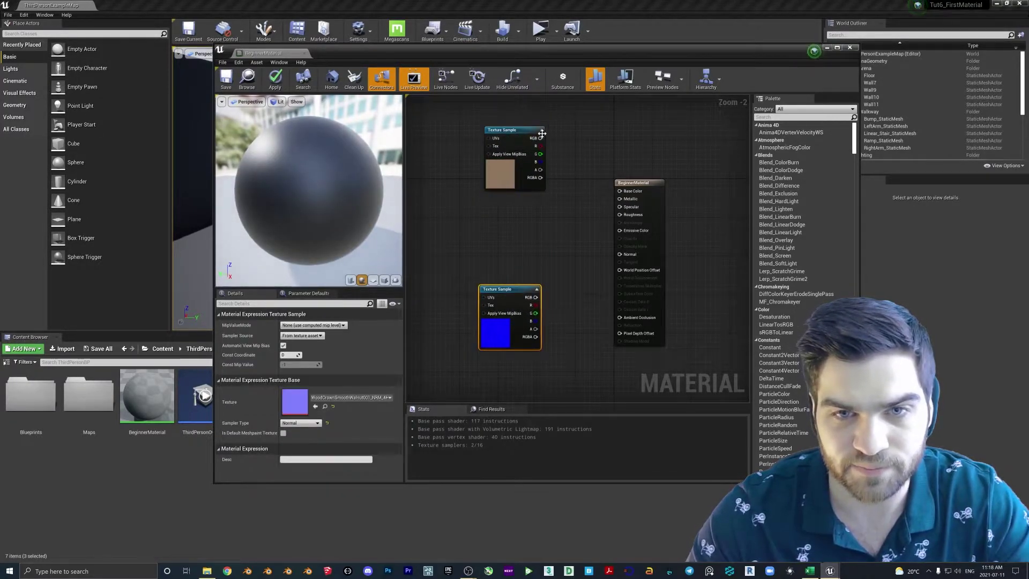
drag(622, 192, 620, 192)
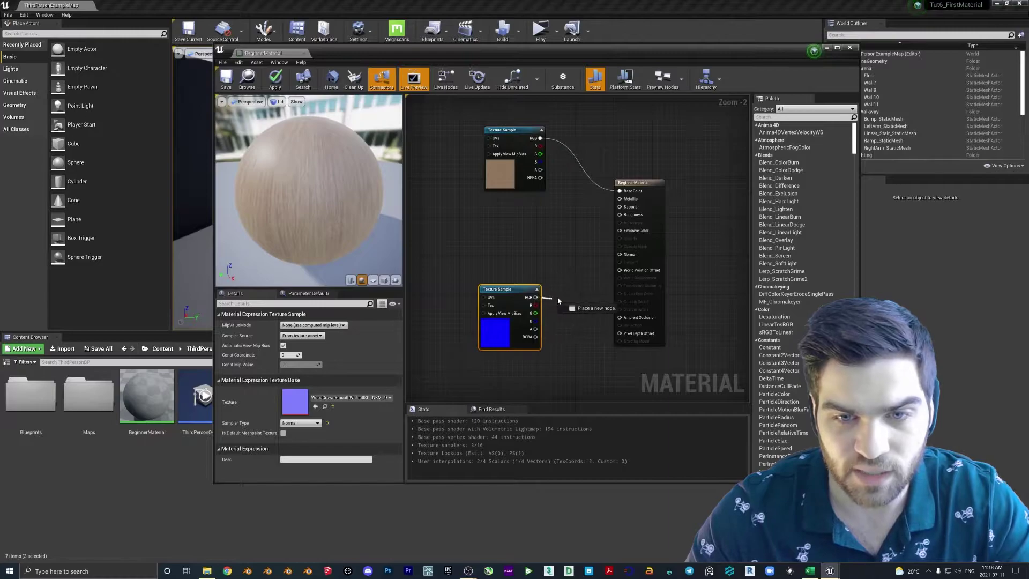
Step: Connect the NRM texture to Normal, tidy the nodes, and save BeginnerMaterial
drag(624, 256, 623, 255)
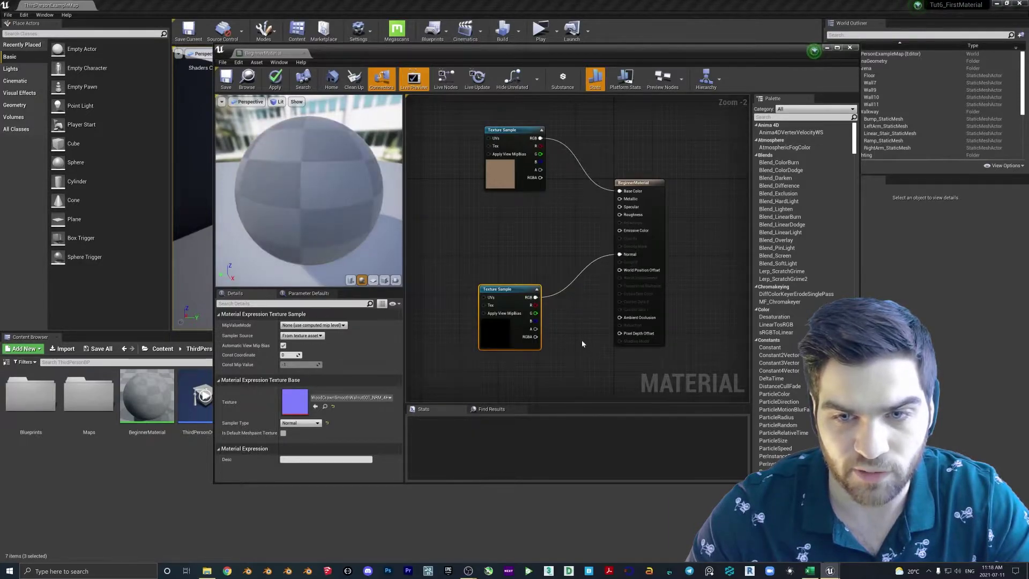
drag(291, 191, 306, 198)
mouse_move(521, 289)
mouse_down()
mouse_move(520, 341)
mouse_move(522, 289)
mouse_up()
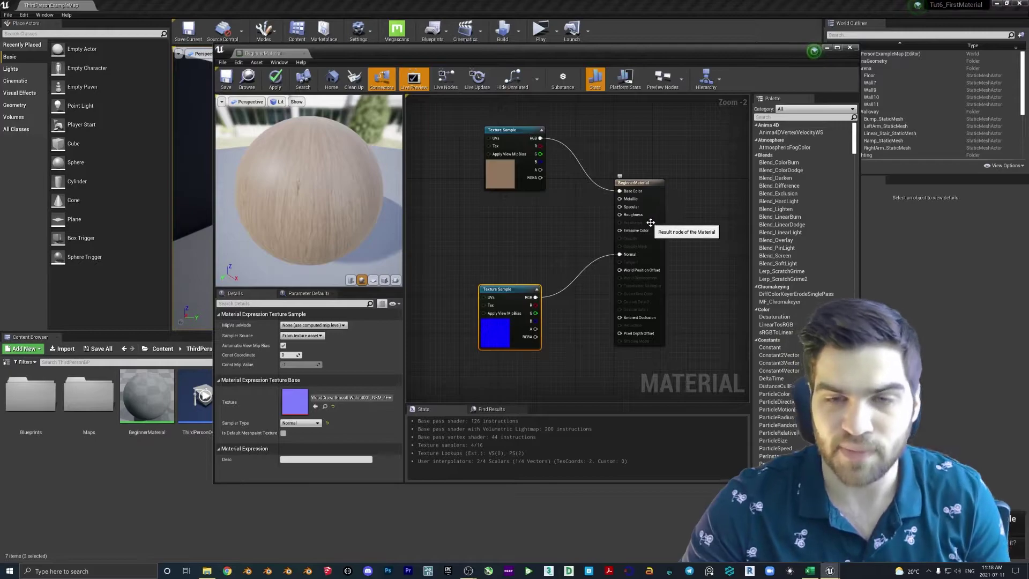
drag(514, 161, 508, 190)
click(654, 187)
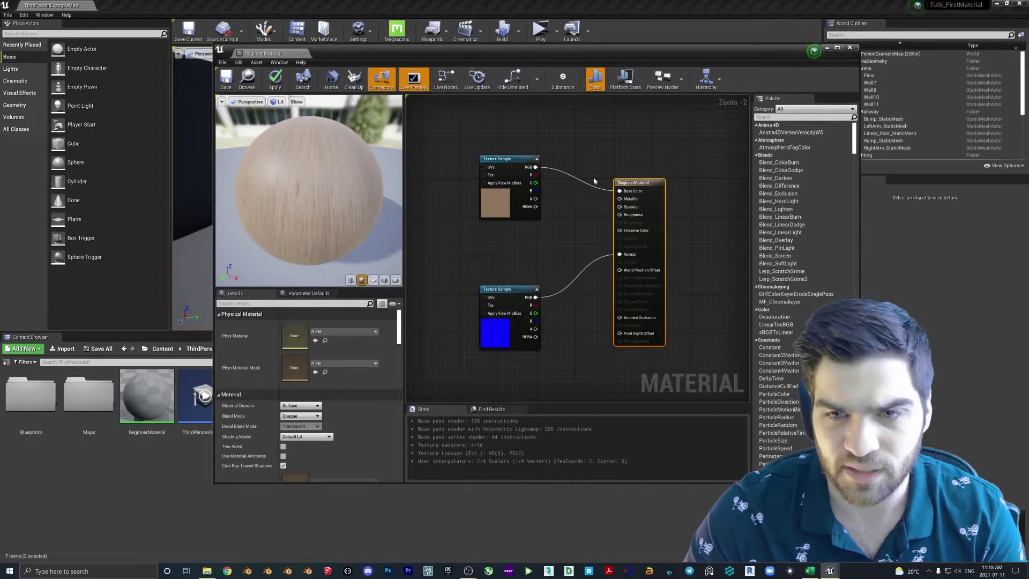
click(230, 83)
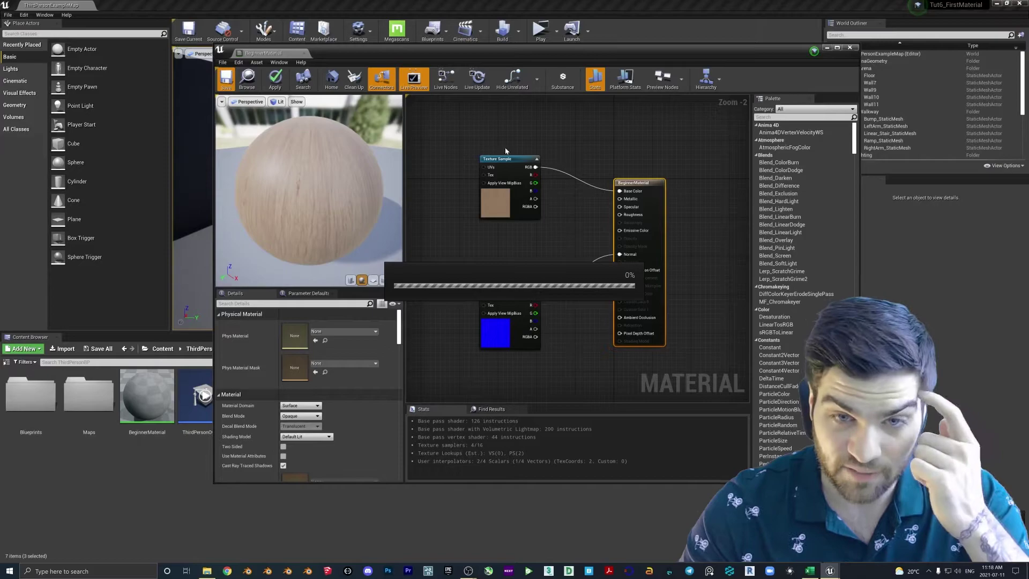
Step: Place a cube near the Third Person text and raise it from Z 130 to 180
click(827, 48)
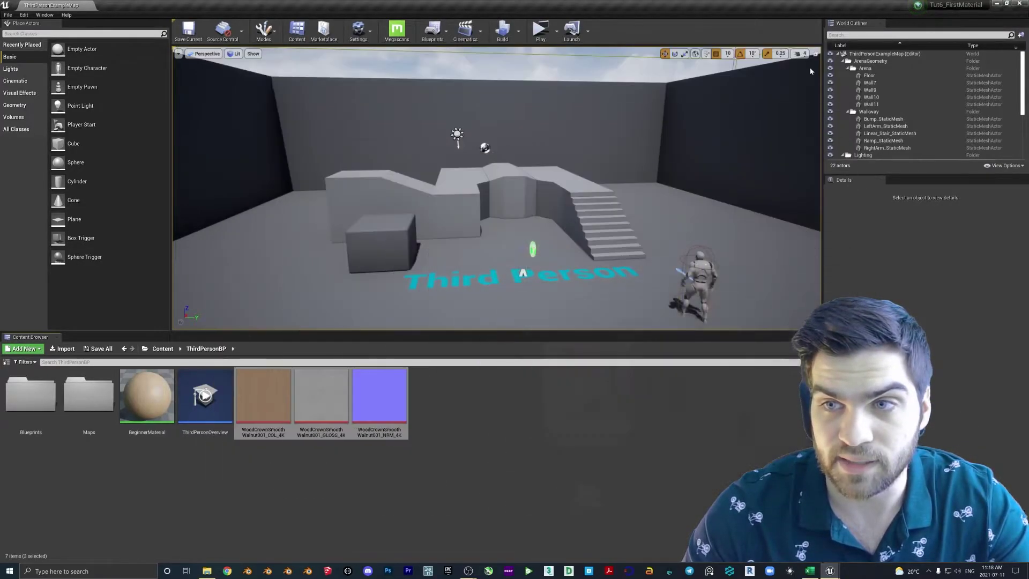
key(w)
right_drag(525, 214, 562, 254)
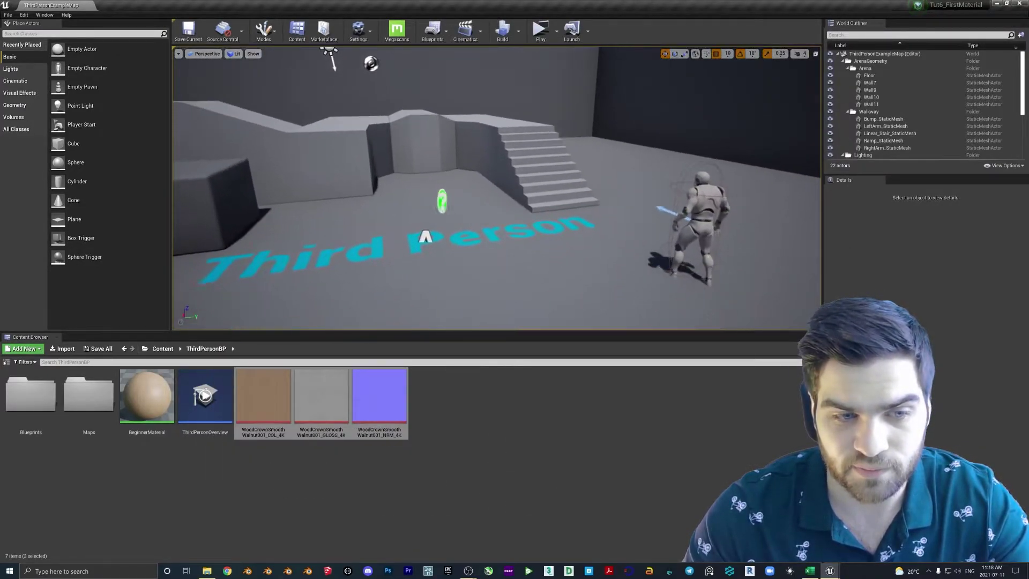
drag(80, 144, 492, 277)
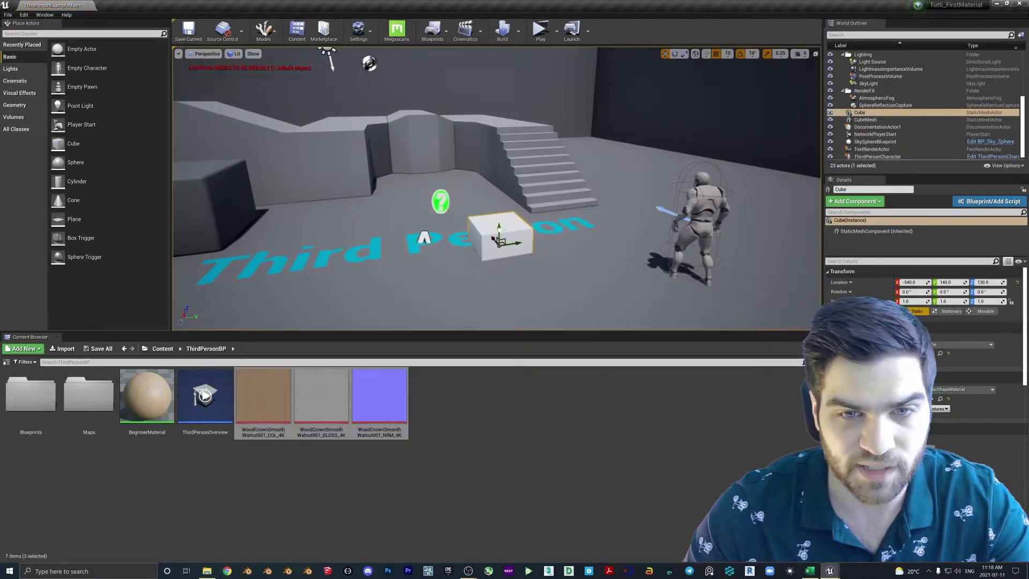
drag(498, 229, 498, 205)
Step: Apply BeginnerMaterial to the cube to give it the walnut wood surface
middle_drag(499, 206, 498, 252)
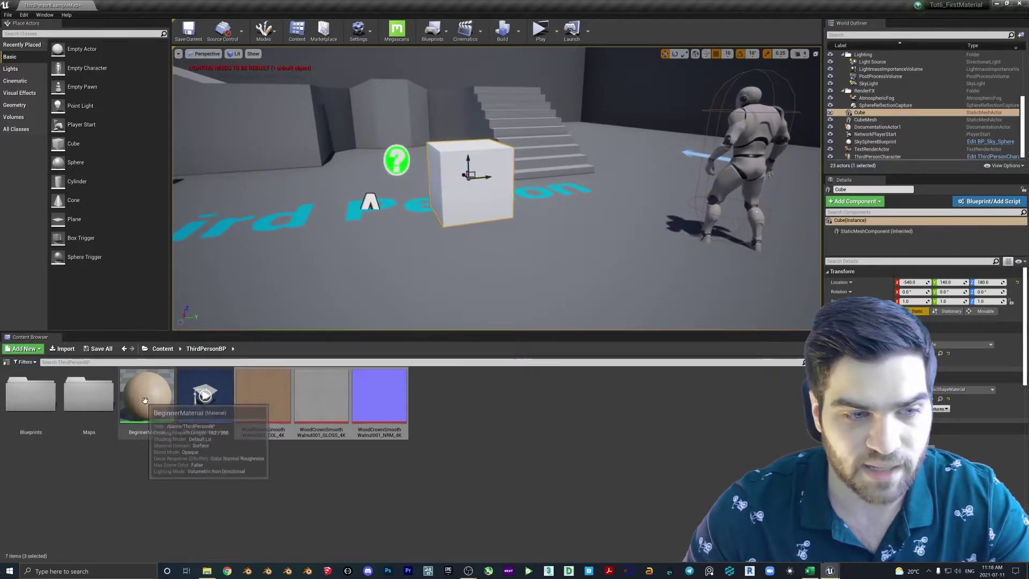
drag(146, 409, 463, 179)
key(w)
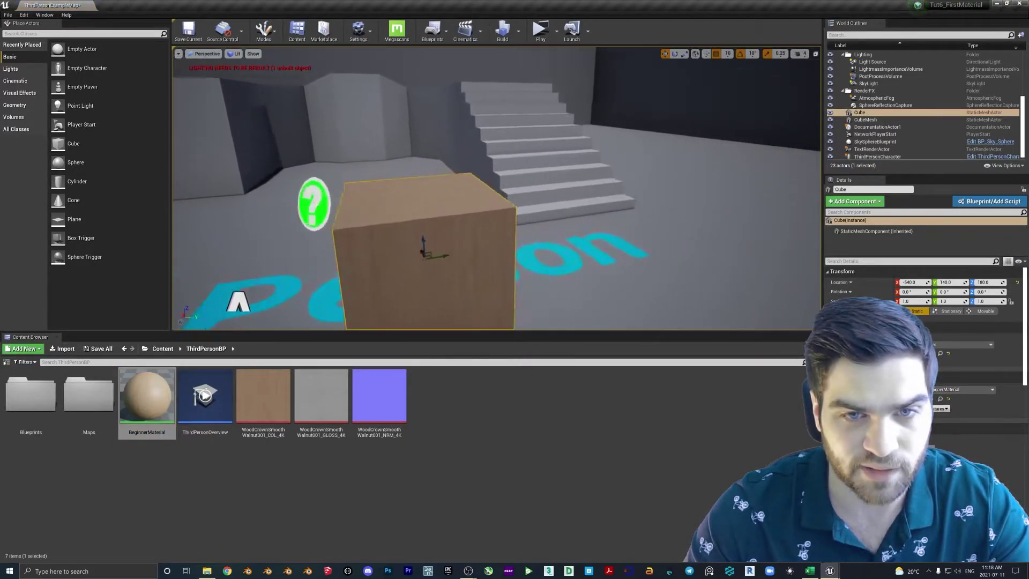
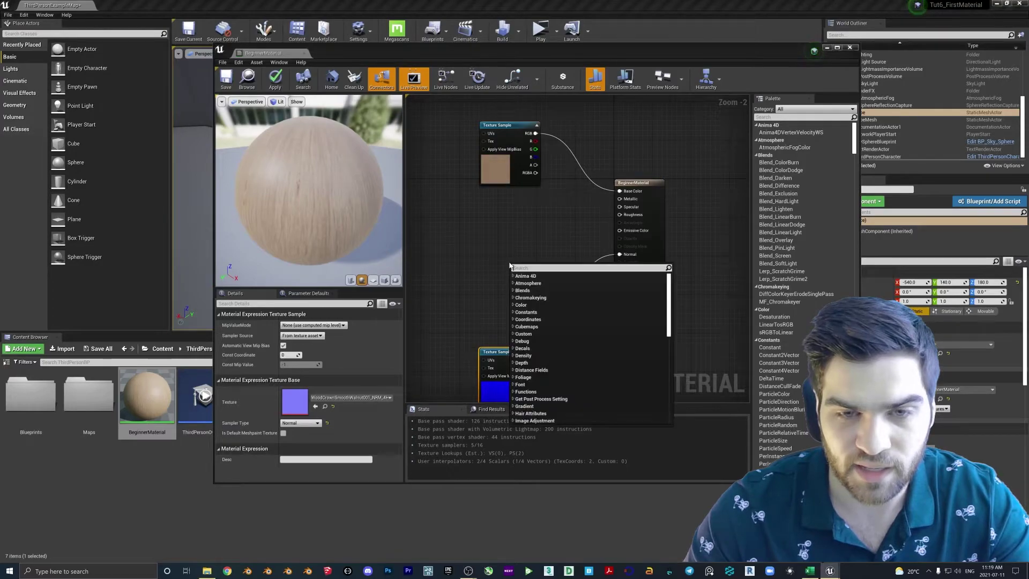
Step: Add an unconnected ScalarParameter node named Param beside the material inputs, plus a Constant of 0
click(503, 217)
click(503, 214)
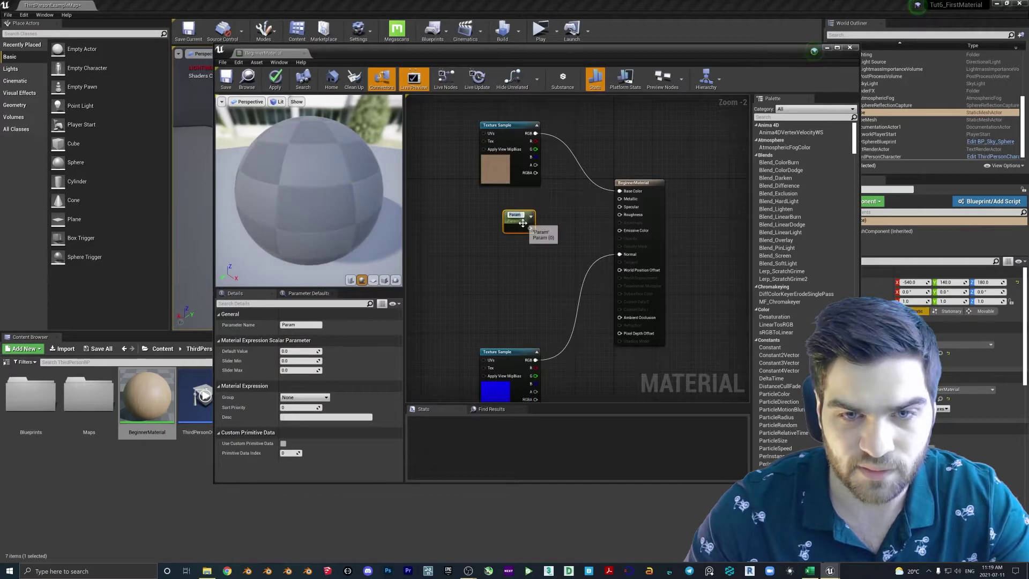
key(Delete)
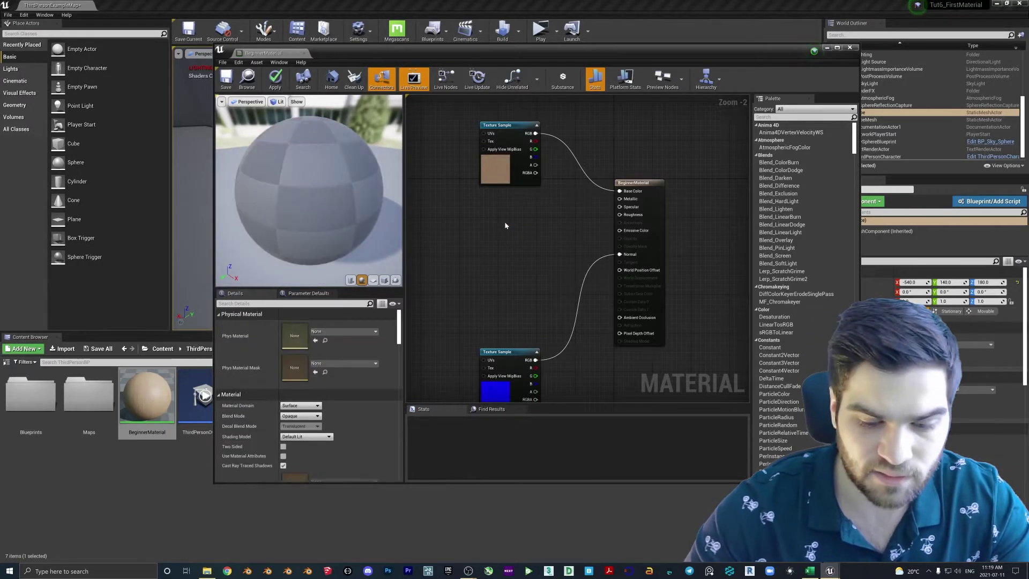
right_click(504, 217)
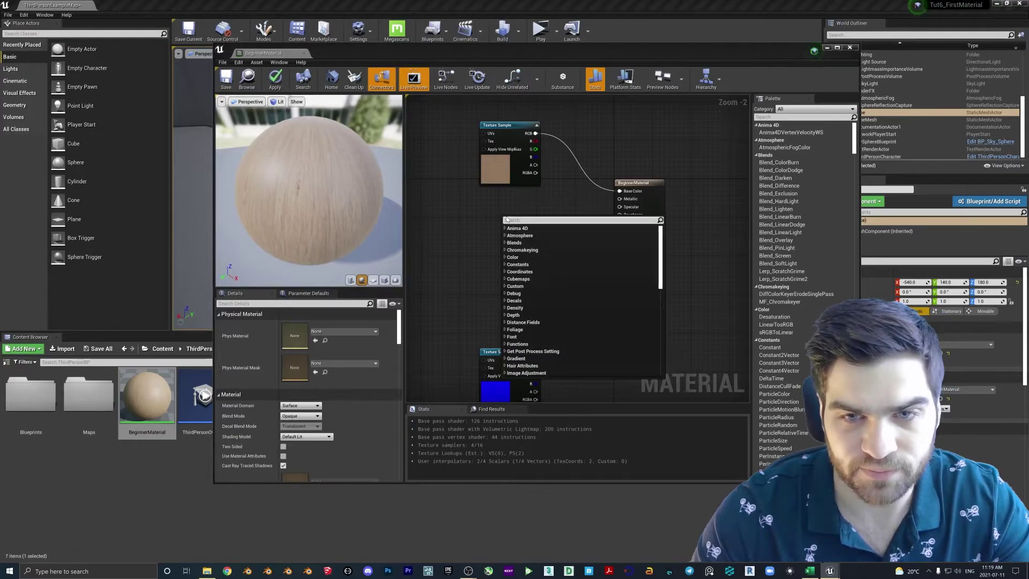
text(scalar)
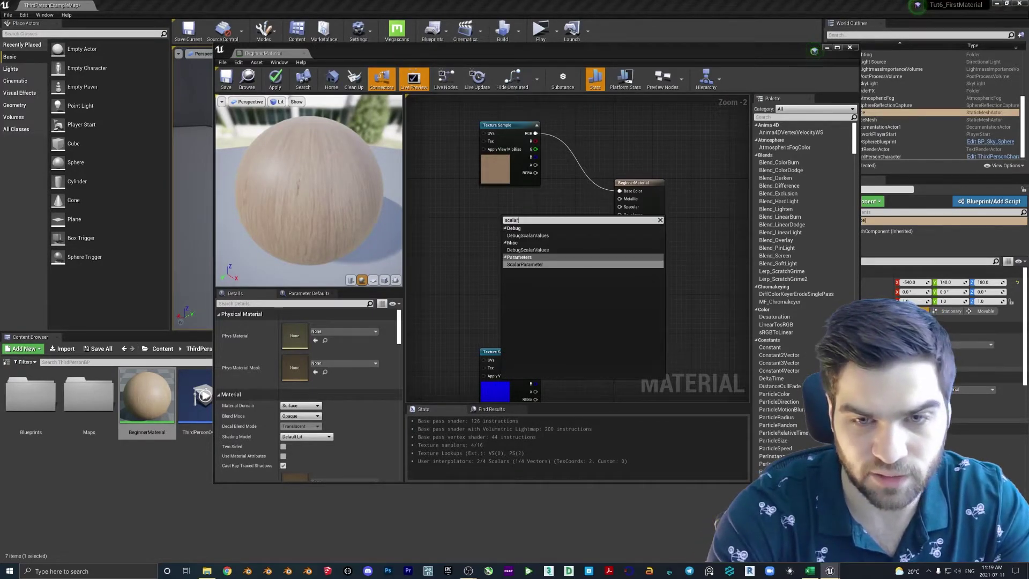
key(Return)
drag(511, 221, 498, 209)
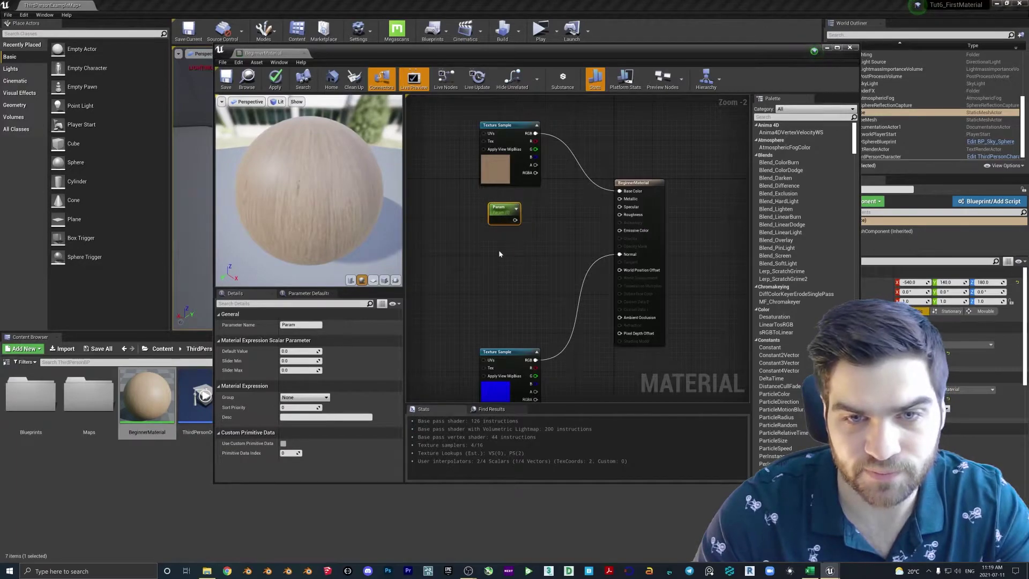
click(487, 240)
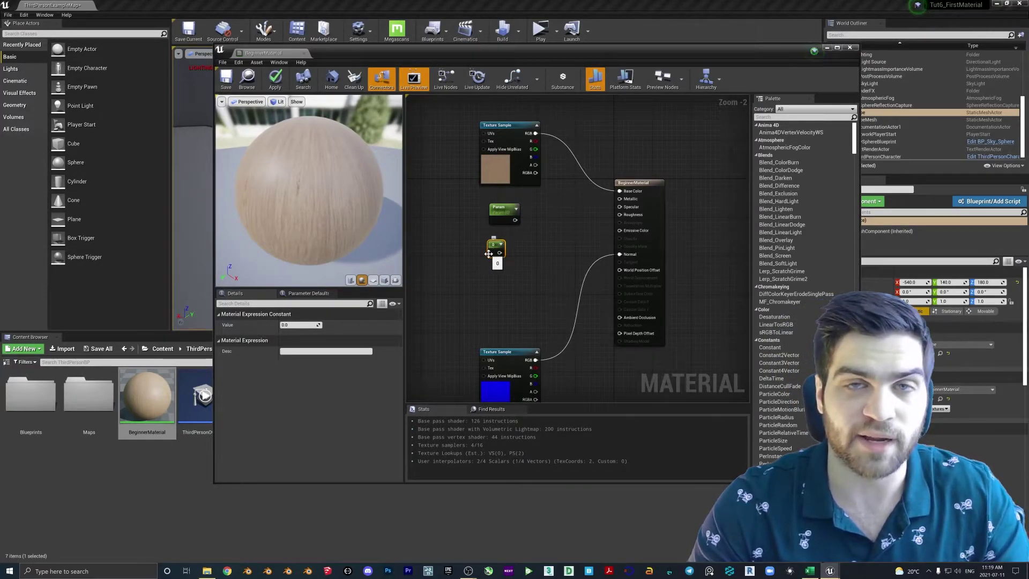
Step: Delete the Constant, wire Param to Metallic, and paste two Param copies stacked below it
key(Delete)
drag(515, 220, 619, 199)
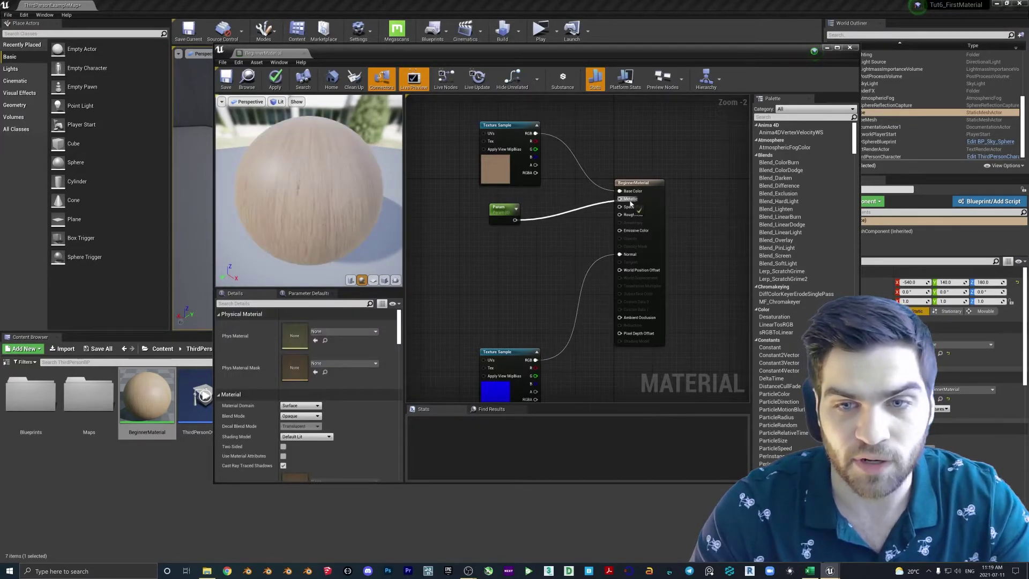
click(504, 217)
key(ctrl+c)
key(ctrl+v)
drag(519, 253, 497, 245)
key(ctrl+v)
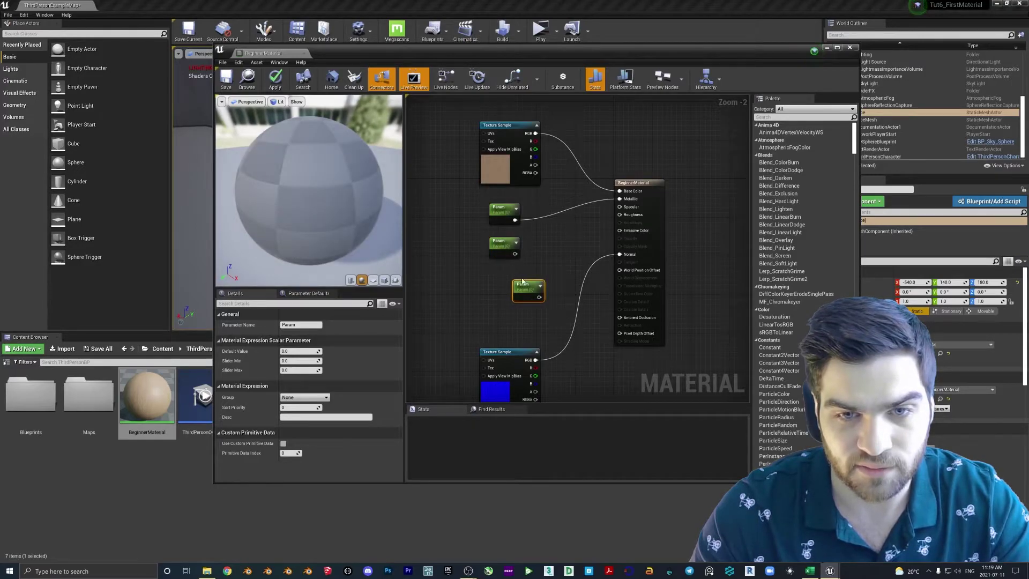
drag(522, 282, 498, 269)
Step: Remove the stray extra node and wire the two Param copies to Specular and Roughness
click(502, 208)
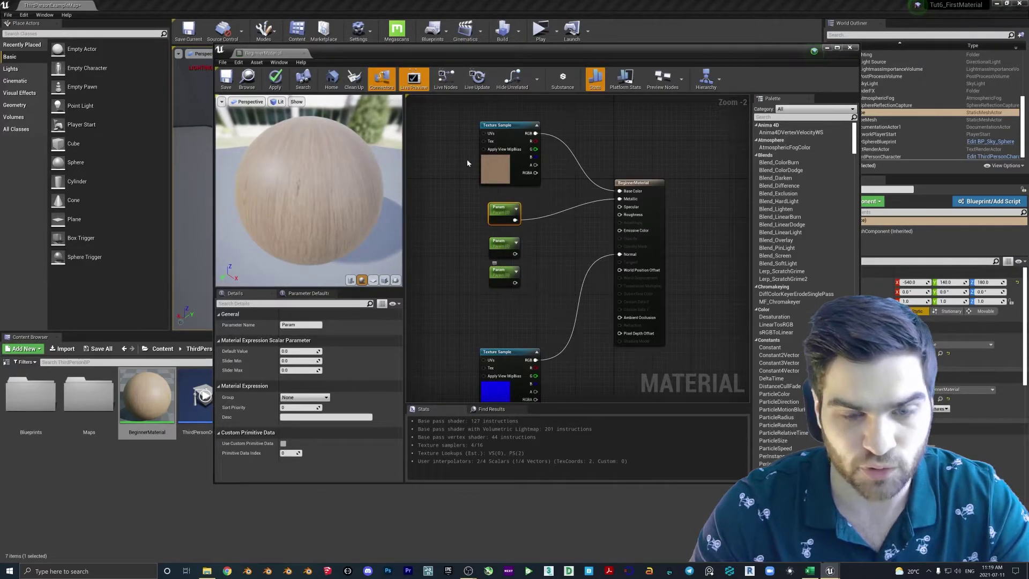
click(537, 254)
click(538, 256)
key(Delete)
drag(515, 254, 619, 207)
drag(515, 282, 619, 214)
Step: Rename the first parameter node to Metallic
click(508, 215)
click(299, 325)
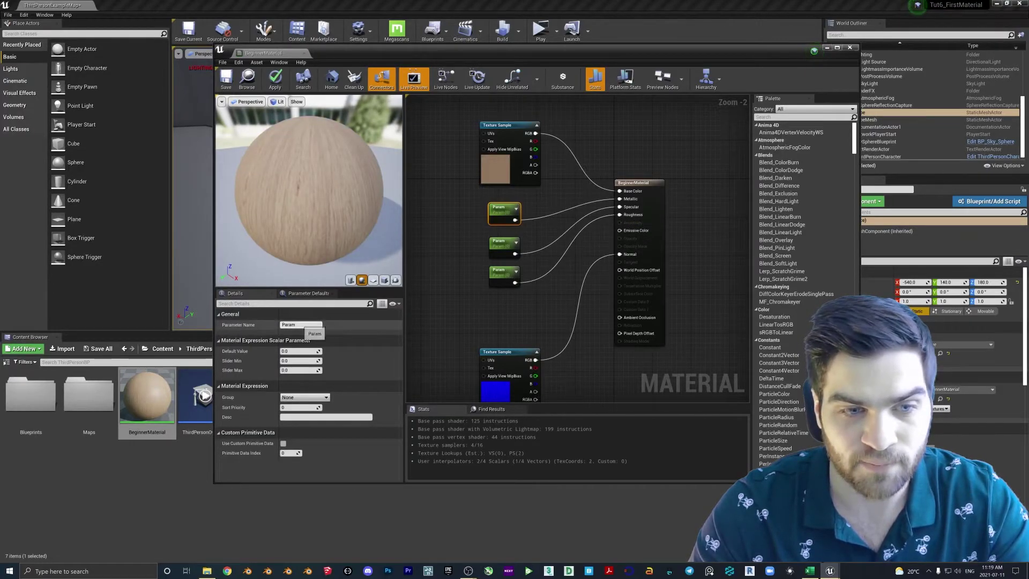
text(Metallic)
key(Return)
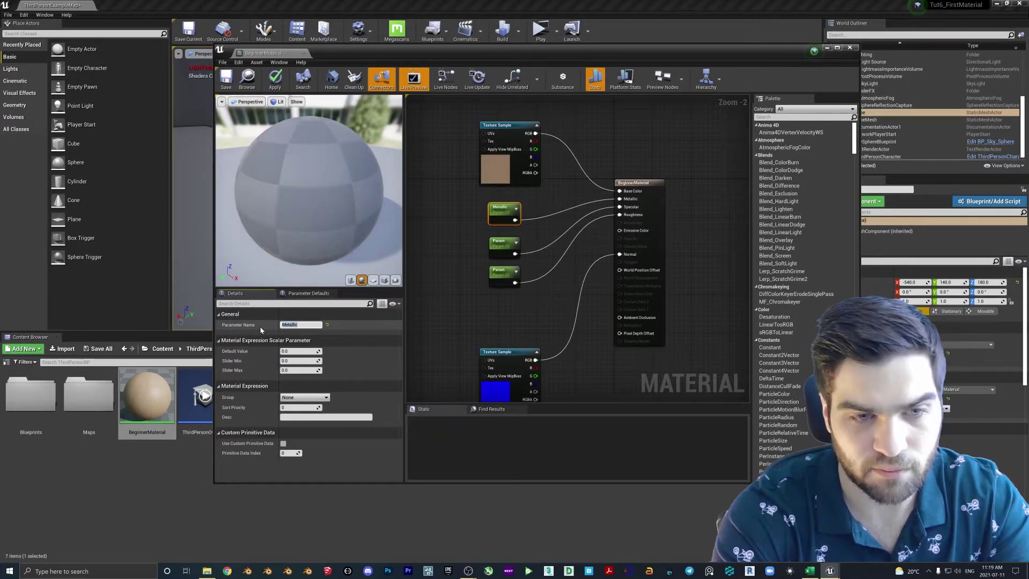
Step: Name the second parameter Specular with a default value of 0.5
click(502, 248)
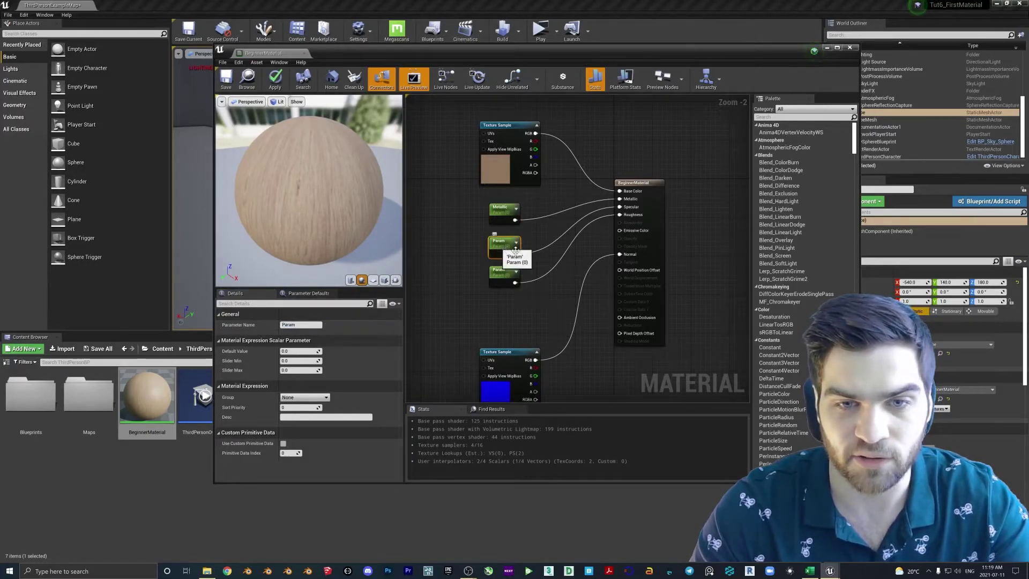
click(294, 325)
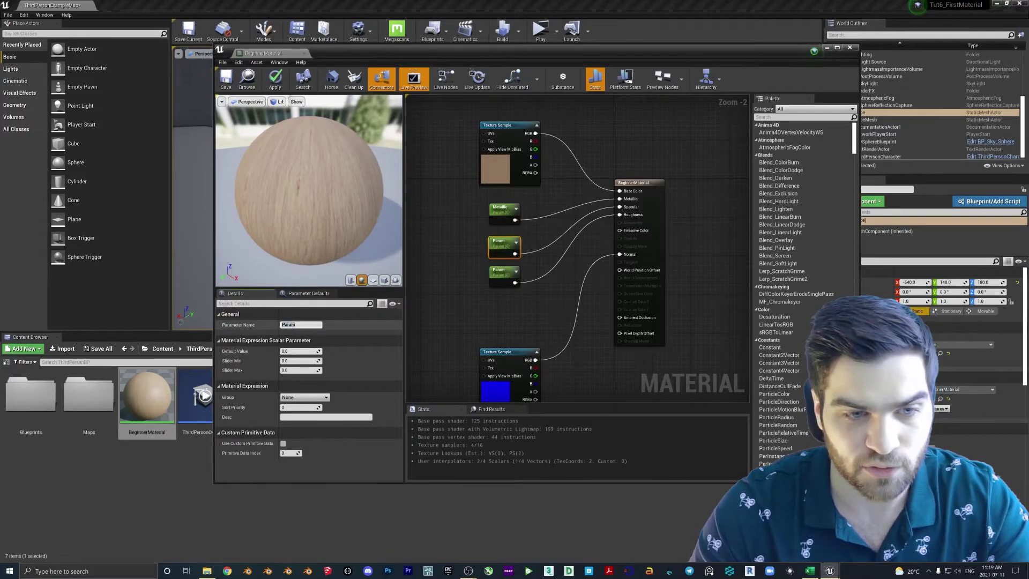
text(Specular)
key(Return)
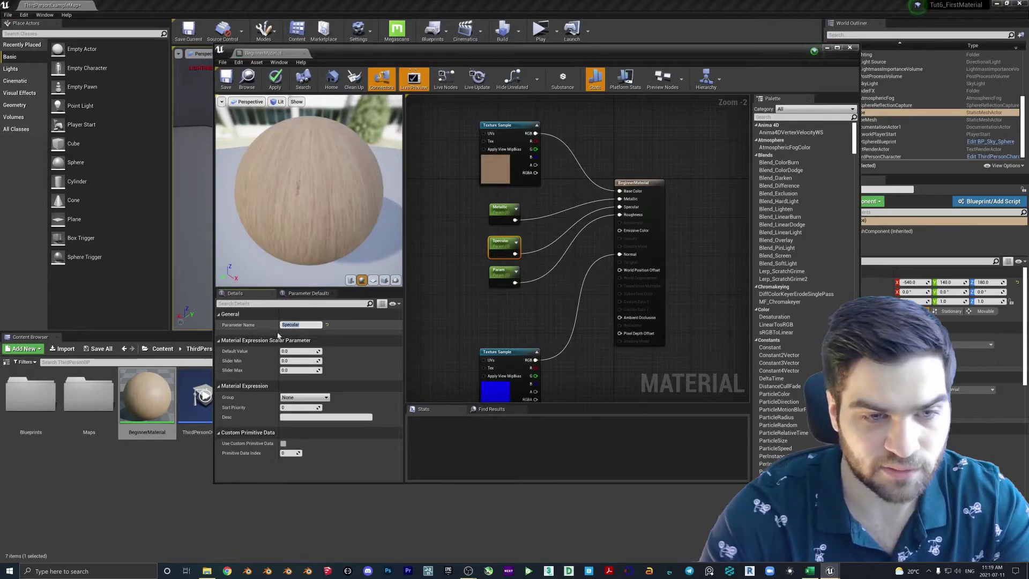
click(287, 351)
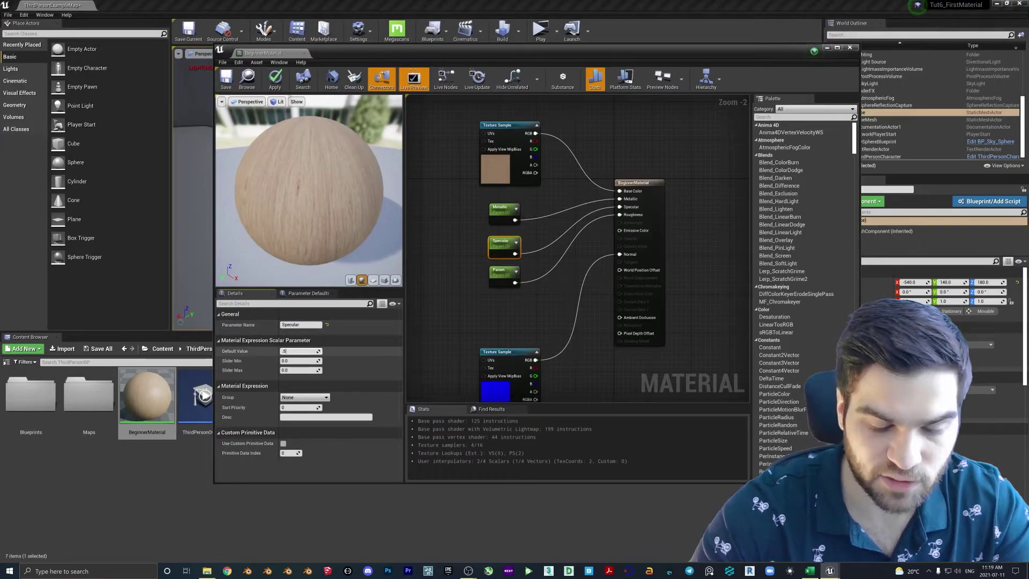
text(.5)
key(Return)
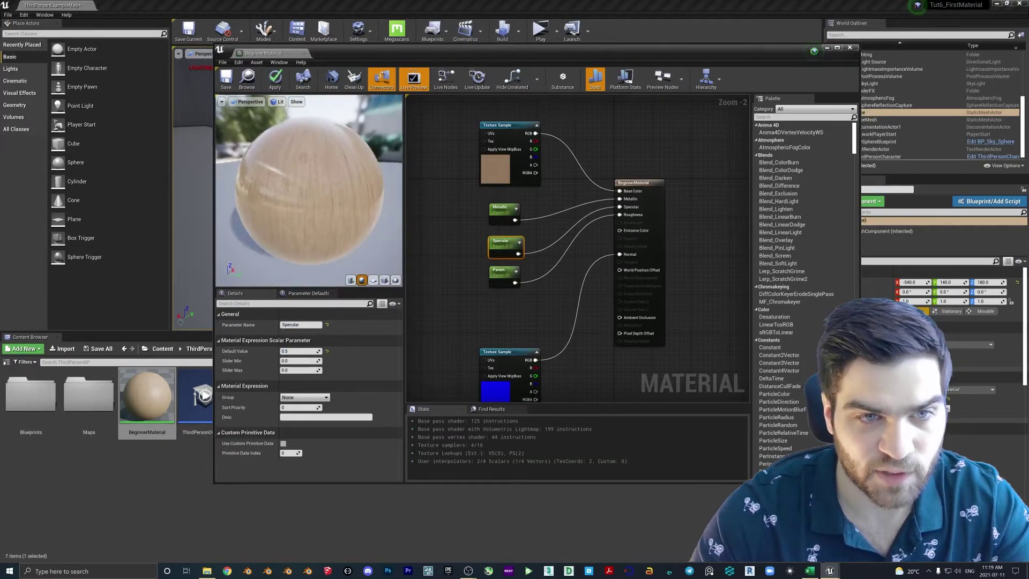
Step: Name the third parameter Roughness with a default value of 0.3
click(492, 274)
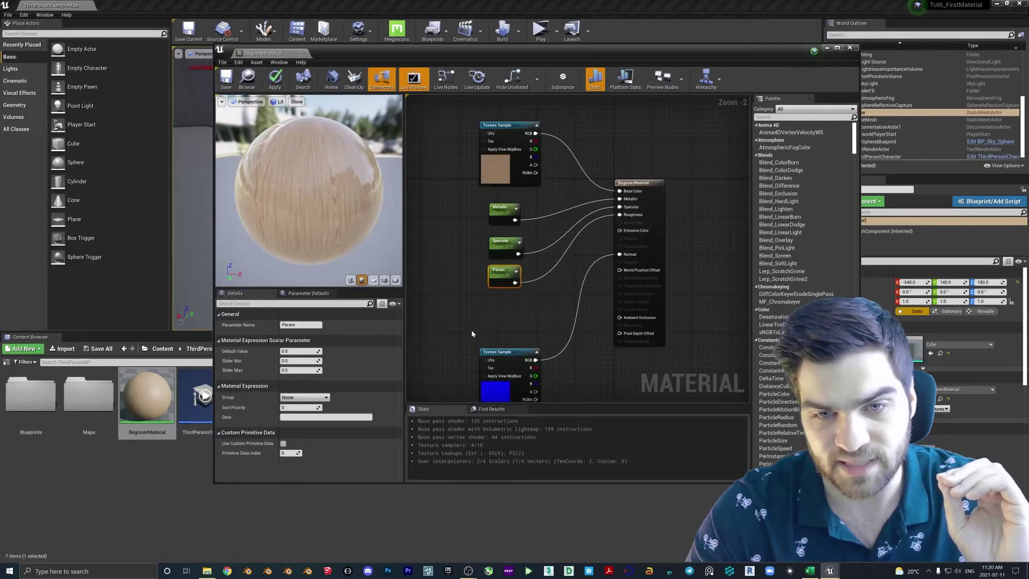
drag(298, 233, 329, 234)
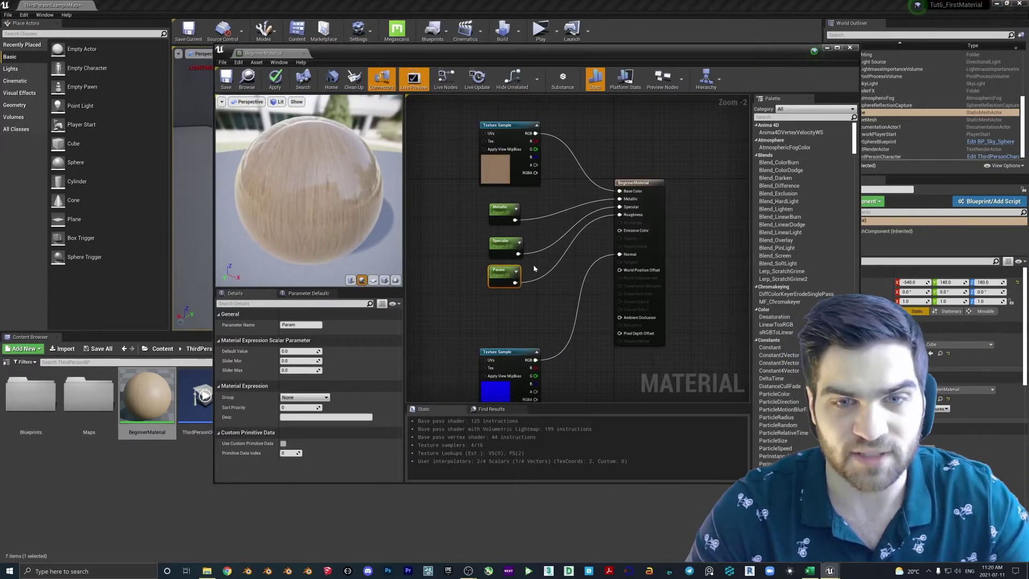
click(293, 324)
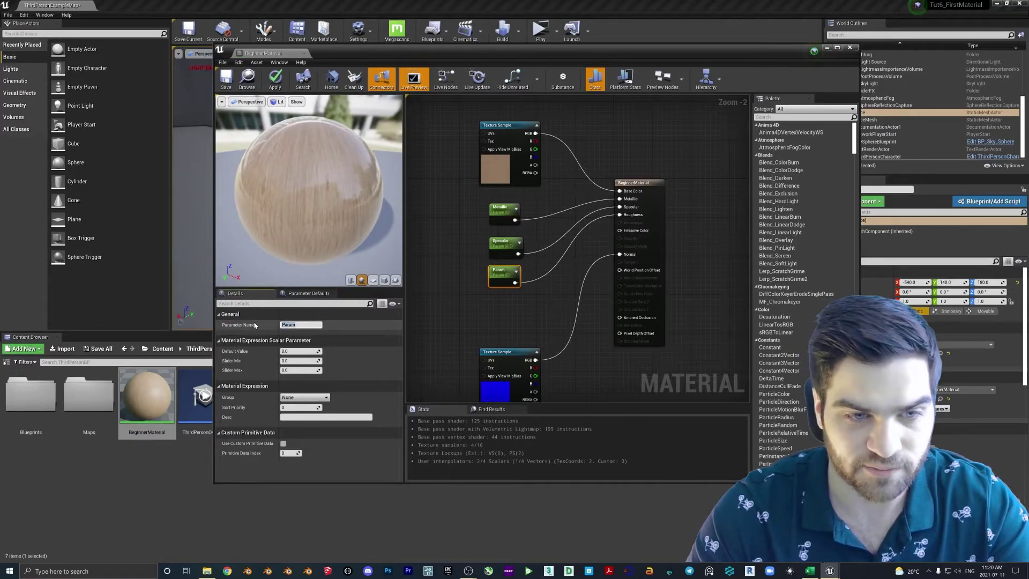
text(Roughness)
key(Return)
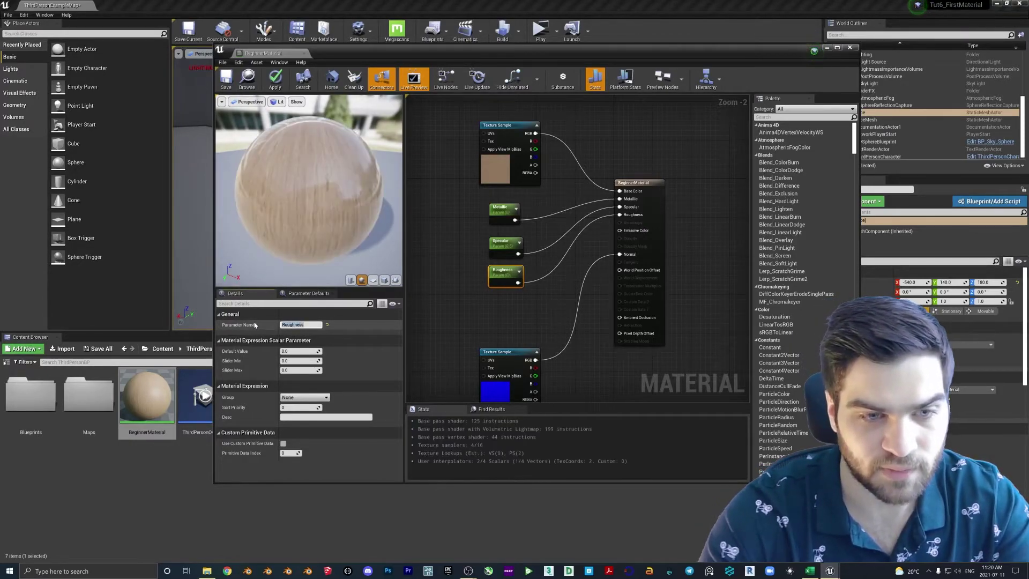
click(298, 351)
text(3)
key(Return)
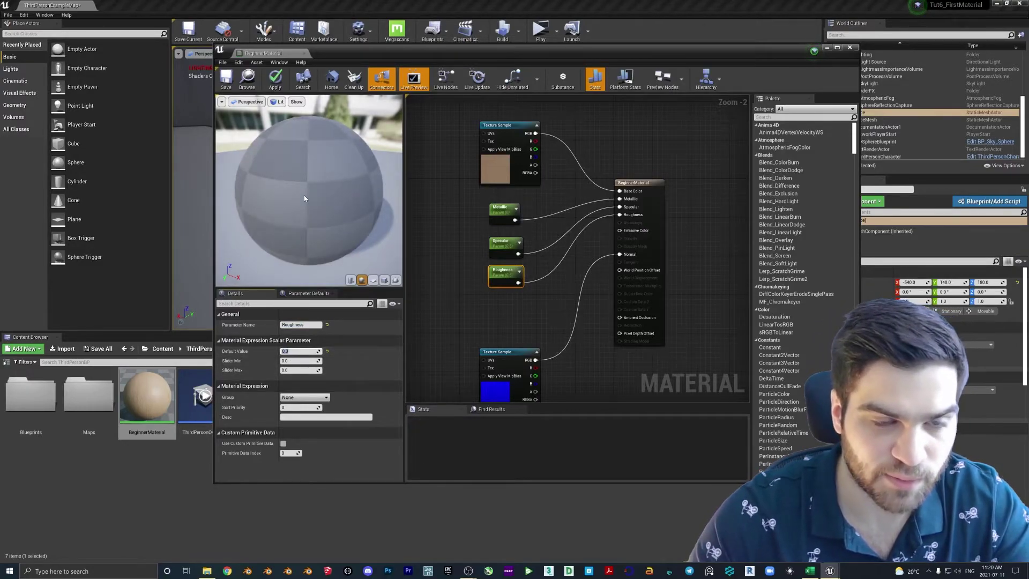
Step: Save BeginnerMaterial and close the Material Editor, returning to the wooden cube in the level
drag(335, 187, 383, 191)
drag(306, 194, 343, 210)
key(ctrl+s)
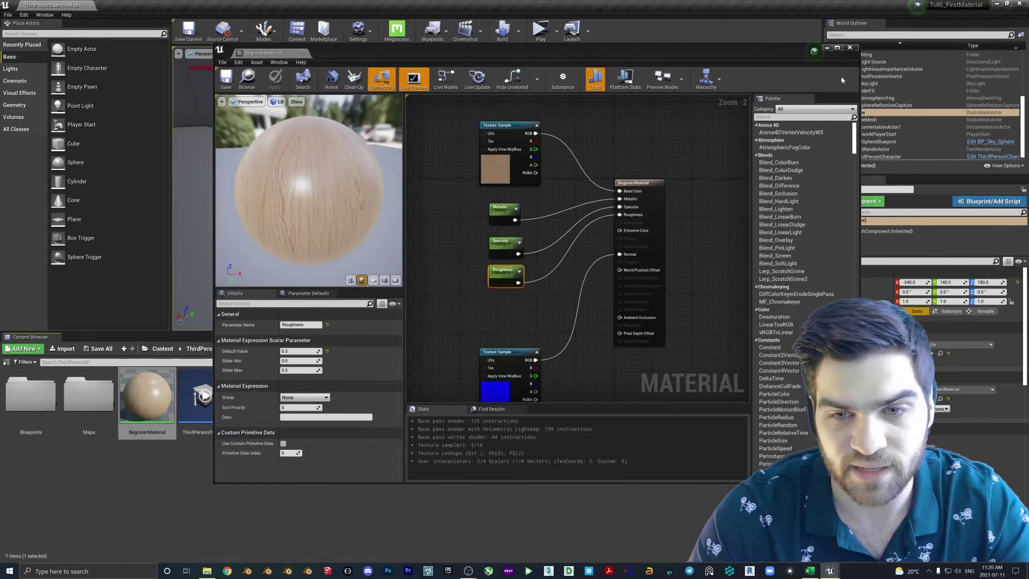
click(849, 47)
mouse_move(561, 193)
right_down()
mouse_move(544, 193)
mouse_move(555, 201)
mouse_move(556, 184)
mouse_move(568, 187)
mouse_move(528, 186)
mouse_move(567, 188)
right_up()
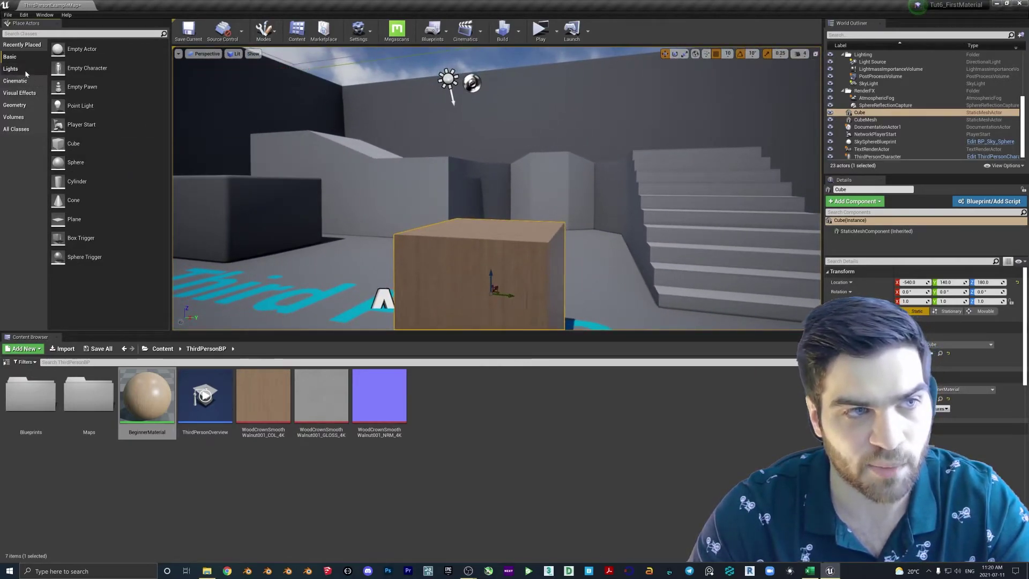
Step: Place a Point Light above the wooden cube and pull it closer along X toward the camera
click(10, 69)
drag(80, 68, 494, 228)
mouse_move(528, 184)
right_down()
mouse_move(537, 185)
mouse_move(527, 184)
right_up()
key(w)
drag(510, 148, 551, 167)
mouse_move(609, 271)
right_down()
mouse_move(509, 268)
mouse_move(745, 267)
mouse_move(600, 268)
right_up()
key(w)
key(s)
key(d)
mouse_move(559, 112)
right_down()
mouse_move(531, 112)
mouse_move(568, 111)
mouse_move(559, 112)
right_up()
Step: Play the level and run the mannequin around the wood-textured cube with WASD
click(540, 30)
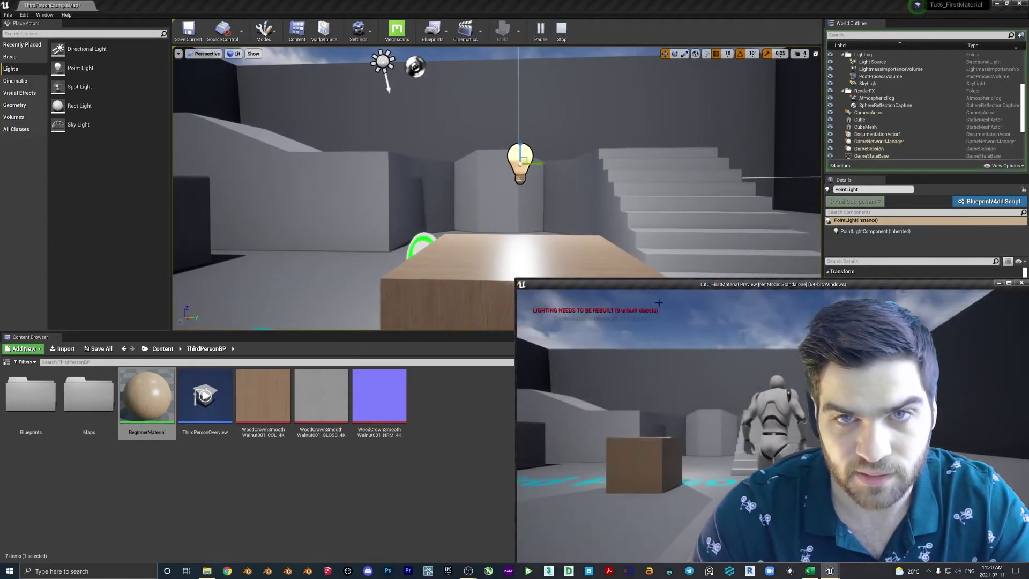
click(759, 375)
key(a)
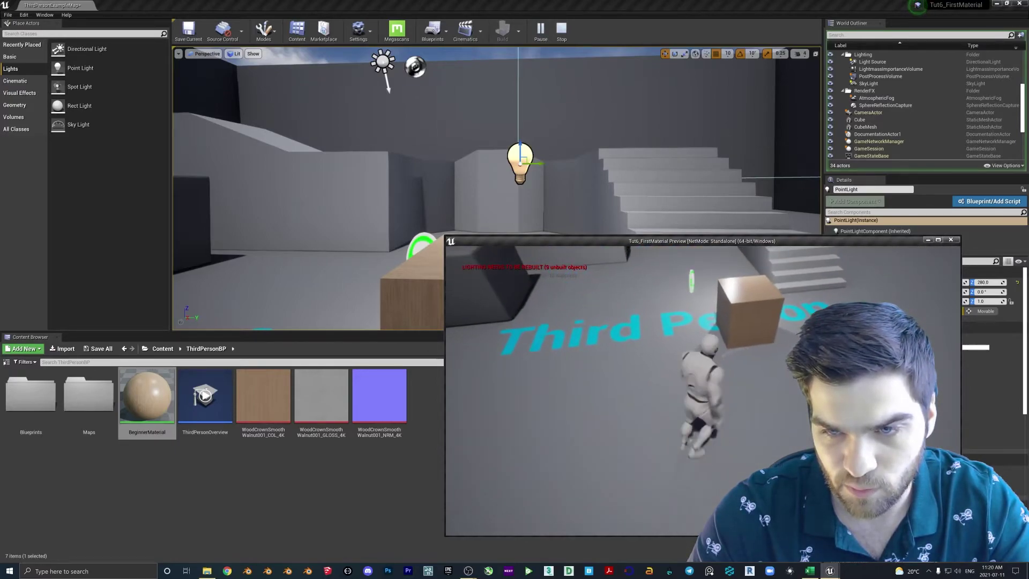
key(d)
key(s)
key(a)
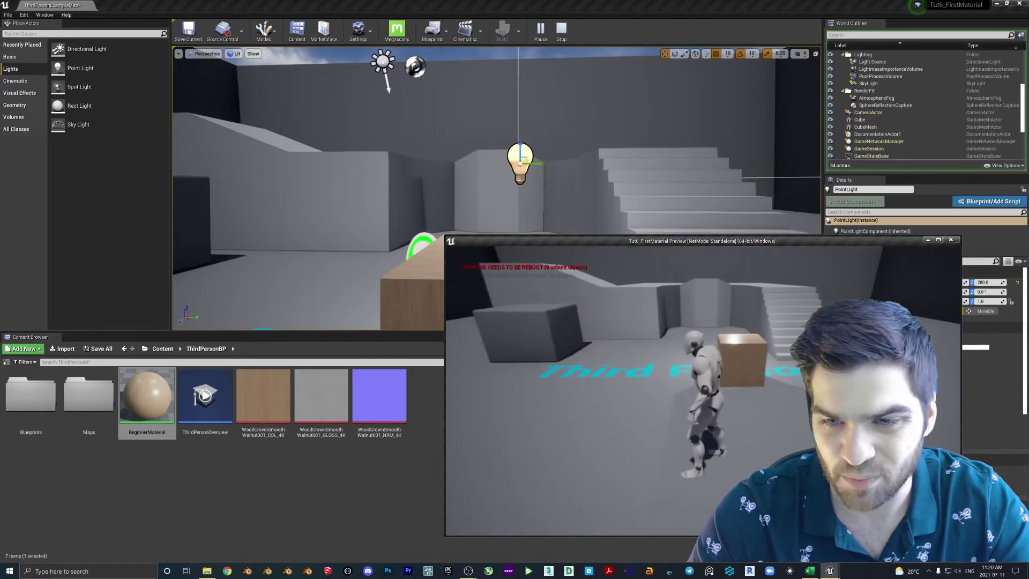